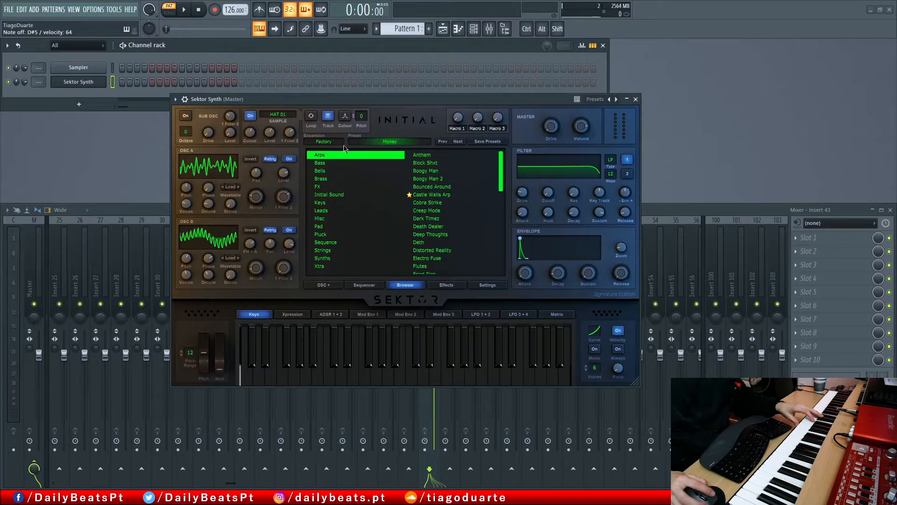
Draw a sustained D#5 note from bar 1 in Sektor Synth's piano roll and stretch it across four bars, with the plugin window moved aside
right_click(91, 86)
left_click(130, 83)
scroll(83, 211, "down", 3)
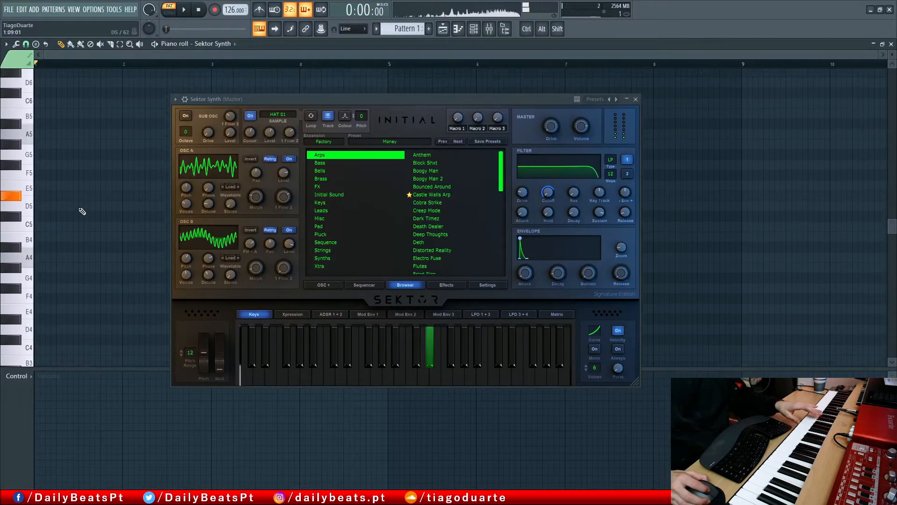
mouse_move(60, 202)
left_mouse_down()
mouse_move(36, 199)
mouse_move(36, 184)
mouse_move(161, 193)
left_mouse_up()
left_click_drag(249, 100, 481, 103)
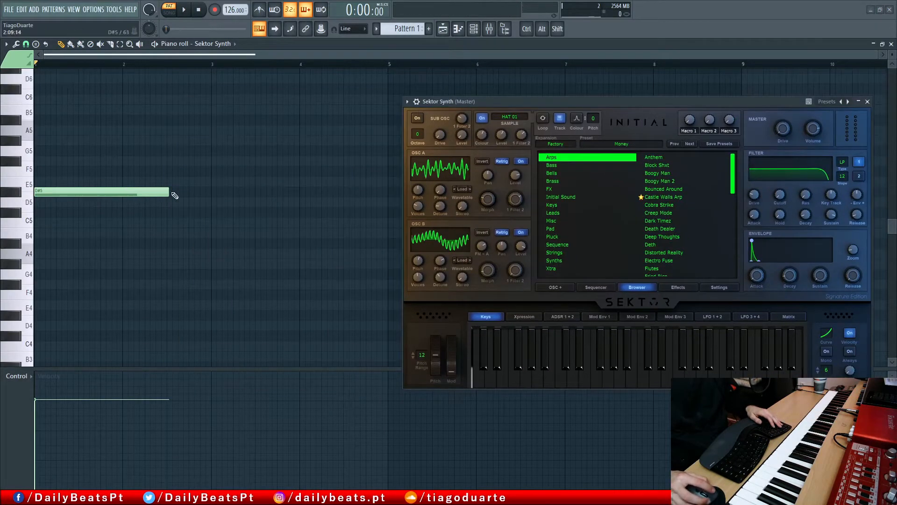
left_click_drag(170, 193, 351, 198)
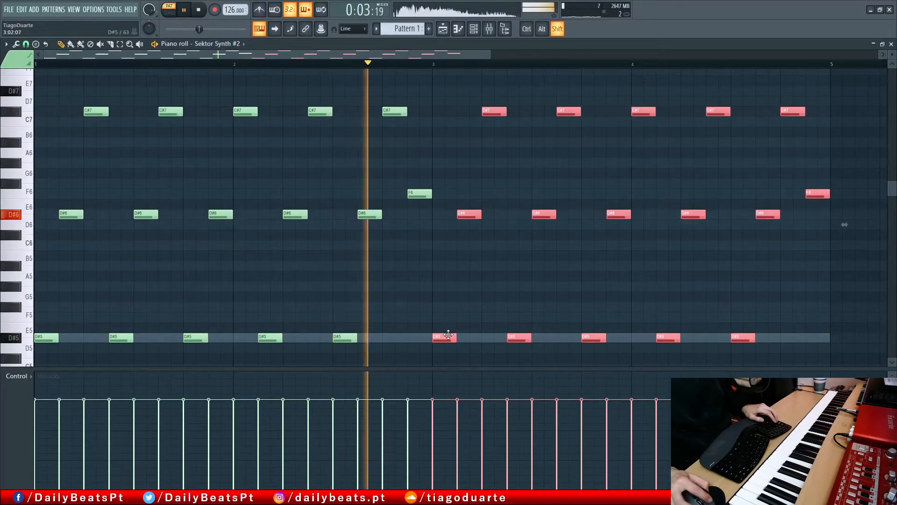
Vary the end of the Sektor Synth #2 arpeggio by raising the last F6 note to F#6 and lowering the last C#7 note to A#6
left_click(480, 262)
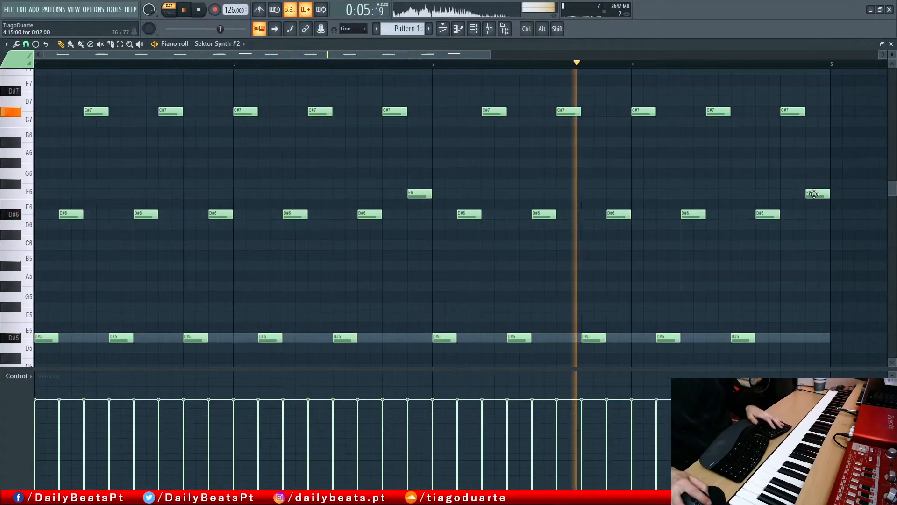
left_click_drag(817, 194, 817, 183)
left_click_drag(794, 112, 795, 143)
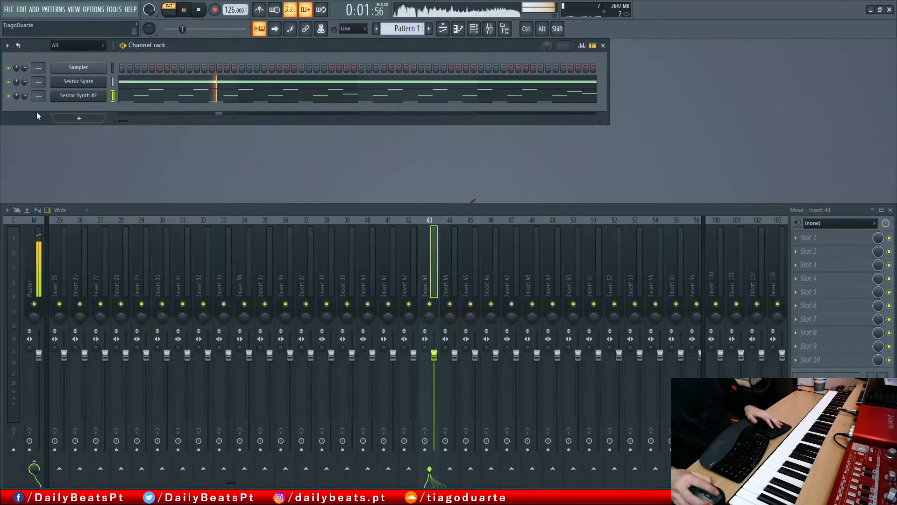
Route Sektor Synth to mixer track 2 and Sektor Synth #2 to track 3, and lower Insert 3 to about -9.5 dB
left_click_drag(31, 82, 38, 96)
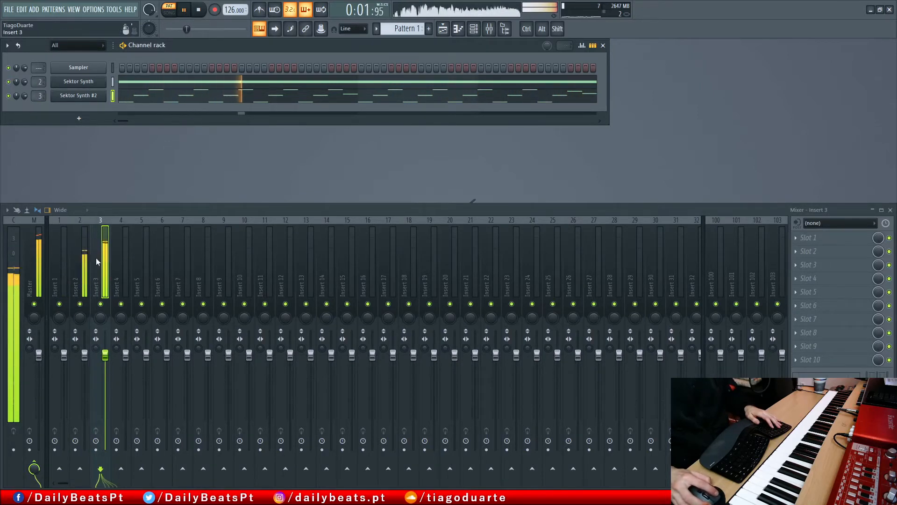
left_click_drag(105, 355, 105, 364)
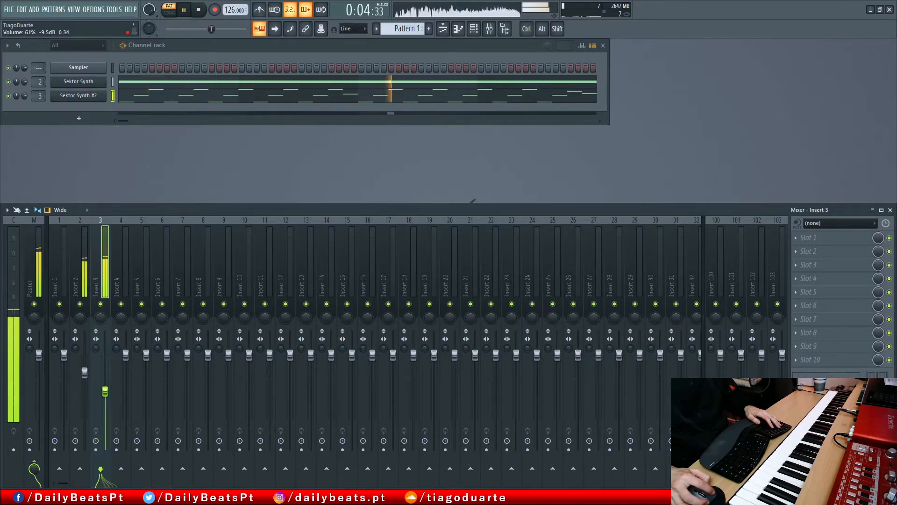
Add an FPC drum channel to the channel rack
left_click(79, 120)
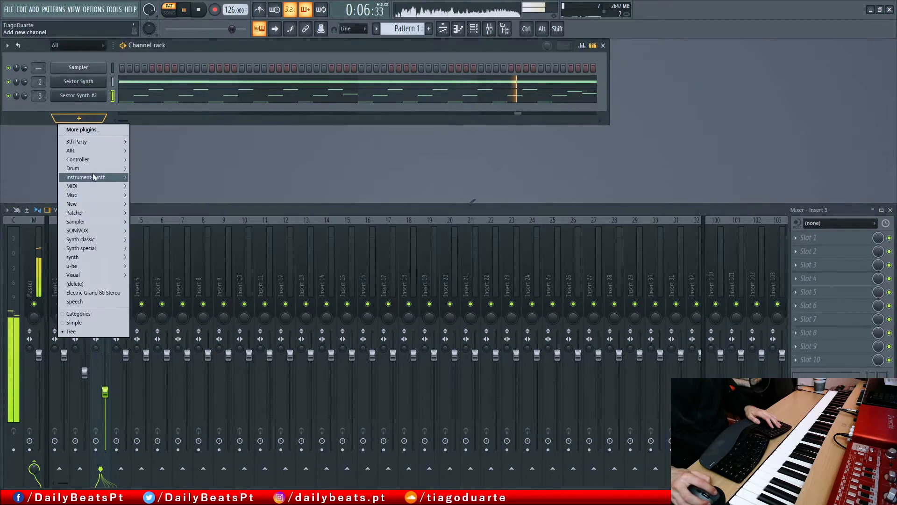
mouse_move(83, 168)
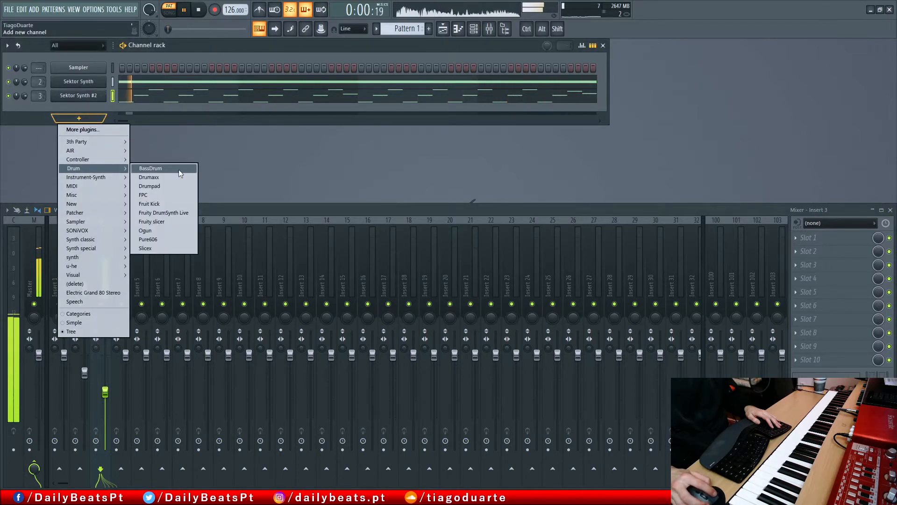
left_click(165, 196)
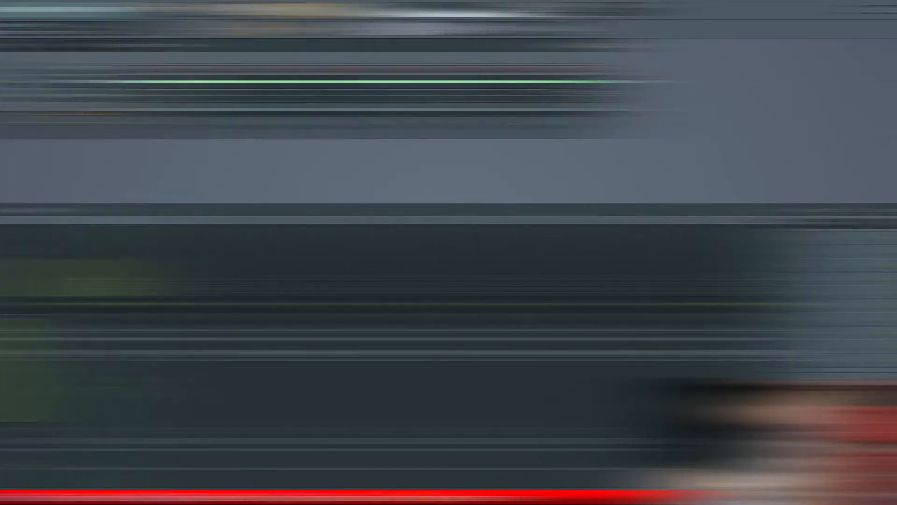
Add a third Sektor Synth instrument to the channel rack
left_click(79, 134)
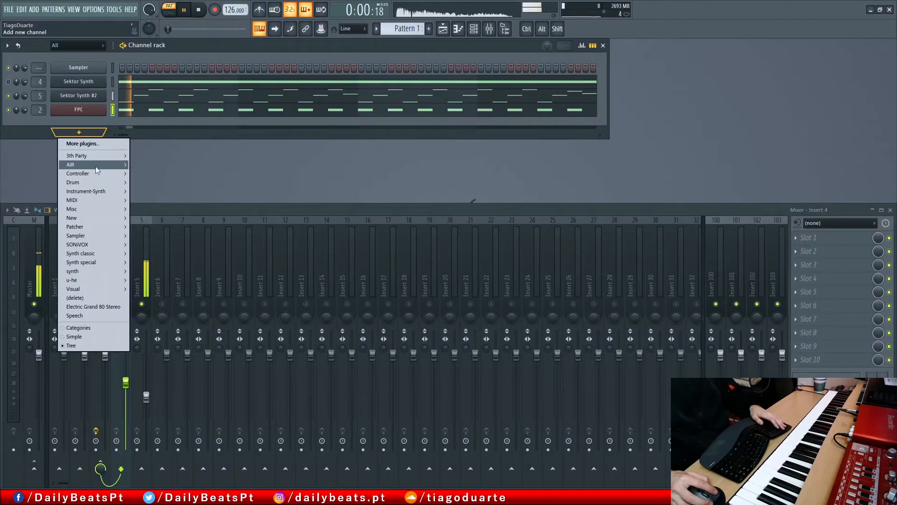
mouse_move(93, 271)
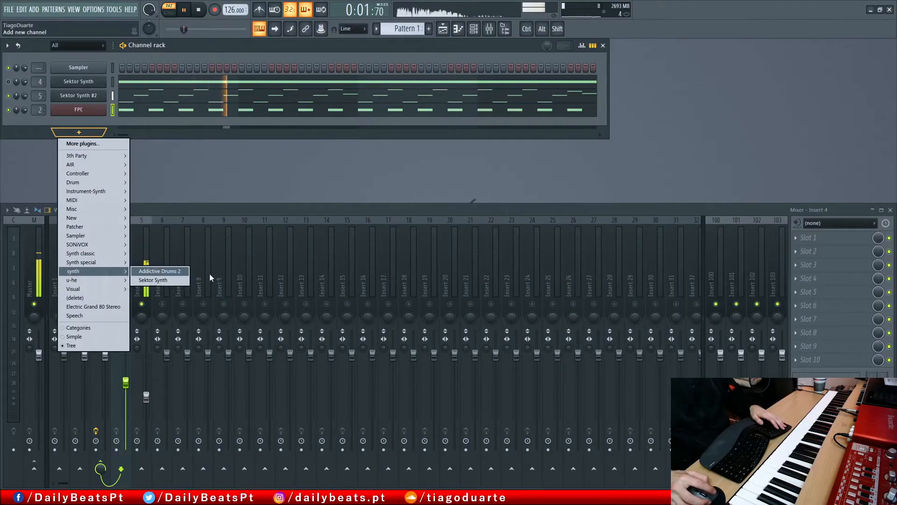
left_click(155, 279)
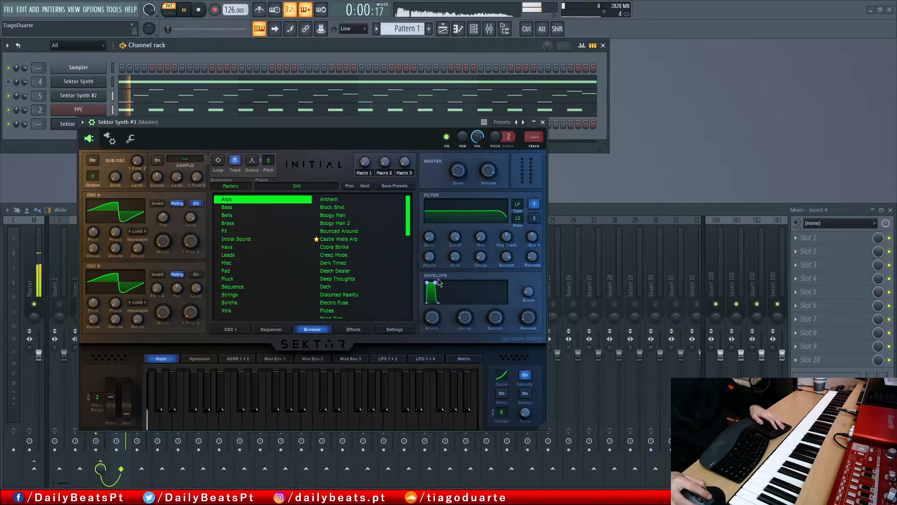
Add Mod Env 1 as a modulation source for the filter cutoff of Sektor Synth #3
right_click(455, 237)
mouse_move(476, 293)
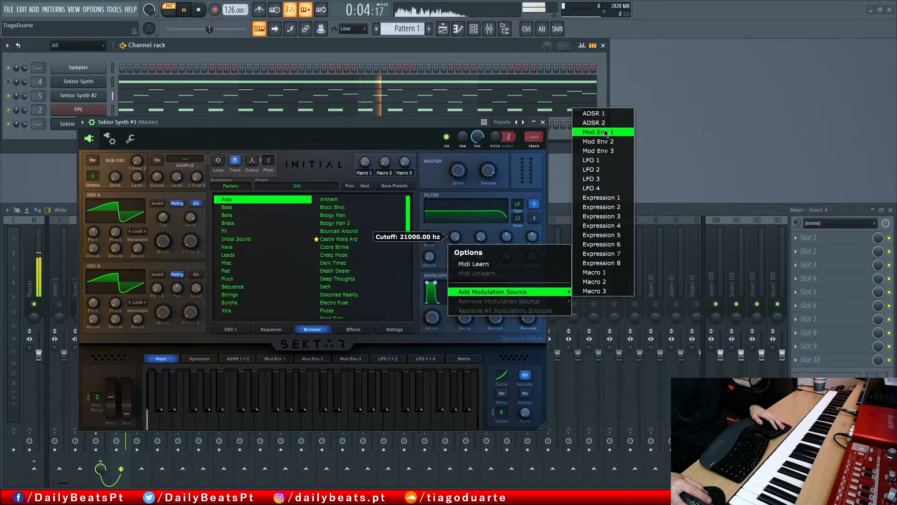
left_click(469, 233)
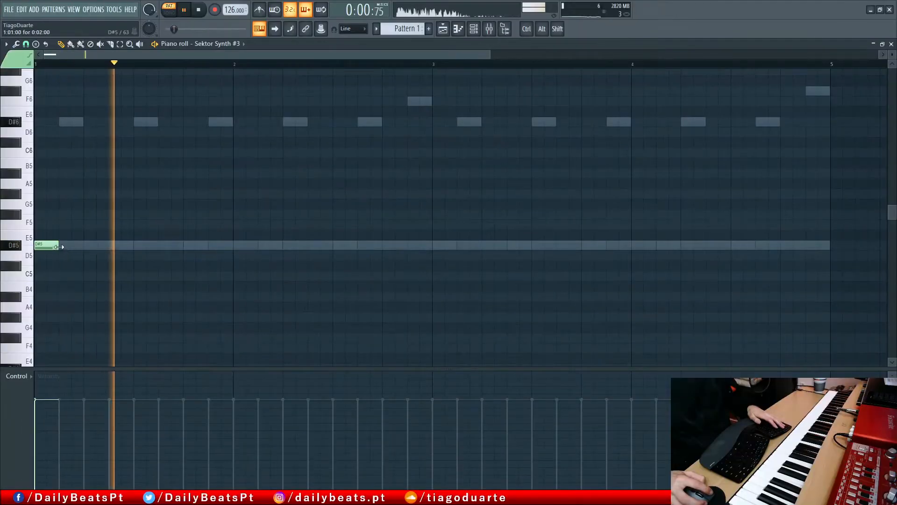
Lengthen the first D#5 note of Sektor Synth #3 to three steps and repeat it every half bar up to the start of bar 4
mouse_move(59, 246)
left_mouse_down()
mouse_move(82, 247)
mouse_move(71, 247)
left_mouse_up()
left_click(140, 246)
left_click(240, 247)
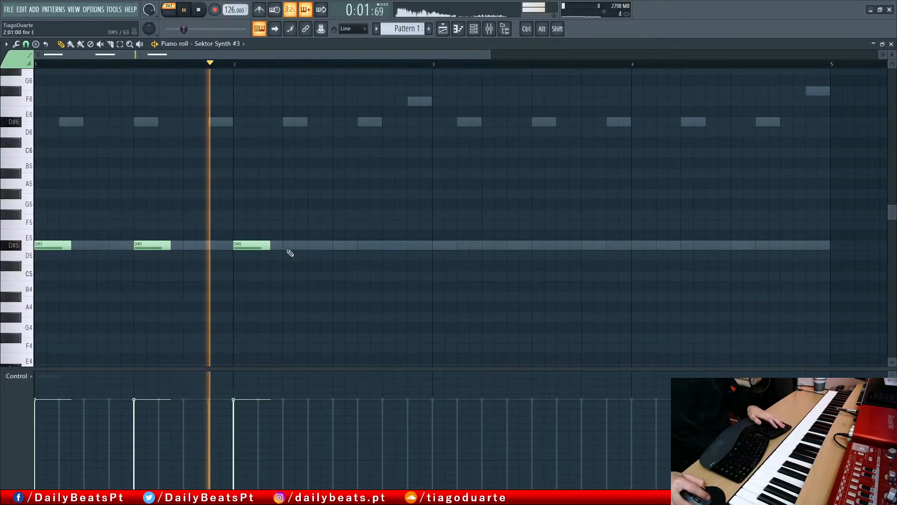
left_click(338, 247)
left_click(439, 246)
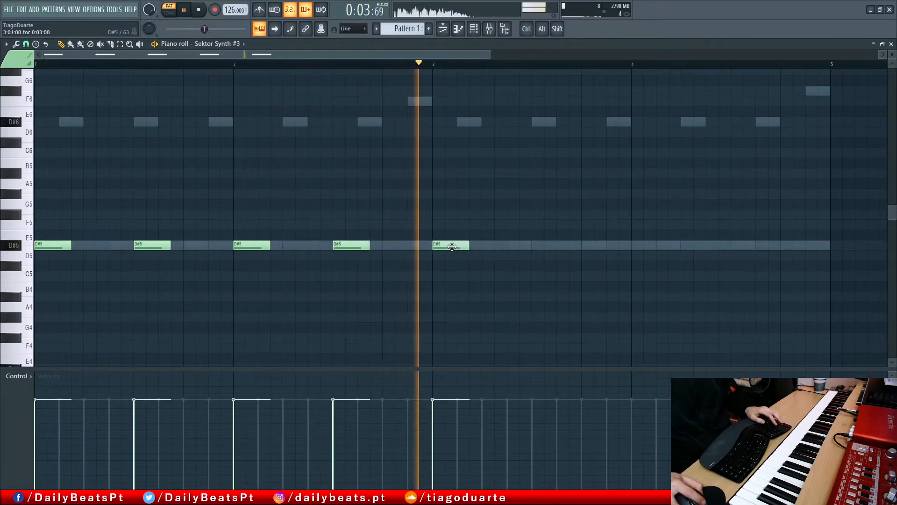
left_click(537, 247)
left_click(636, 246)
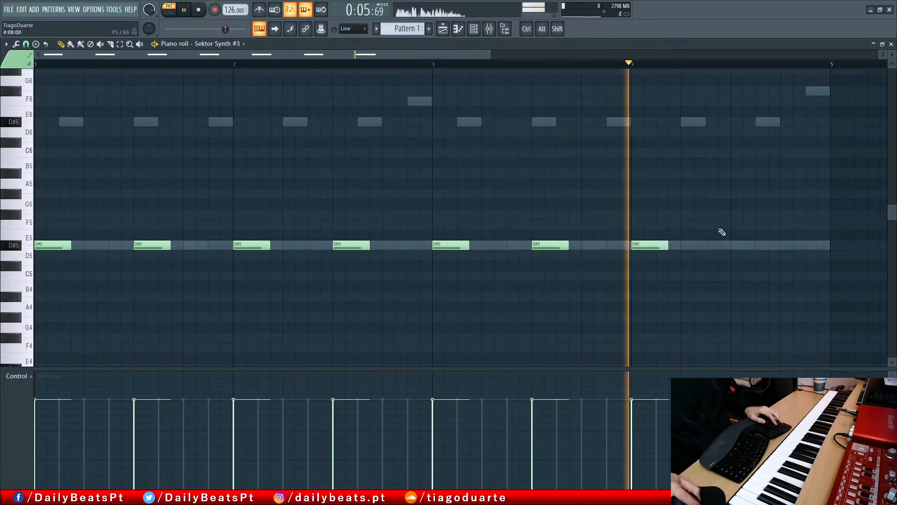
Finish bar 4 with a two-step A#5 note at step 13 and an F#5 note at step 15, removing the extra F#5 at step 9
left_click(738, 224)
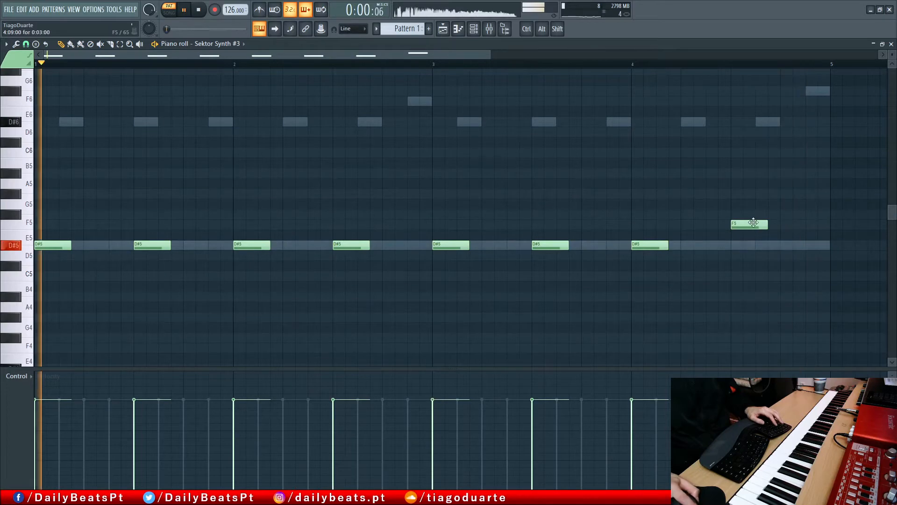
left_click_drag(747, 224, 745, 214)
scroll(788, 196, "up", 4)
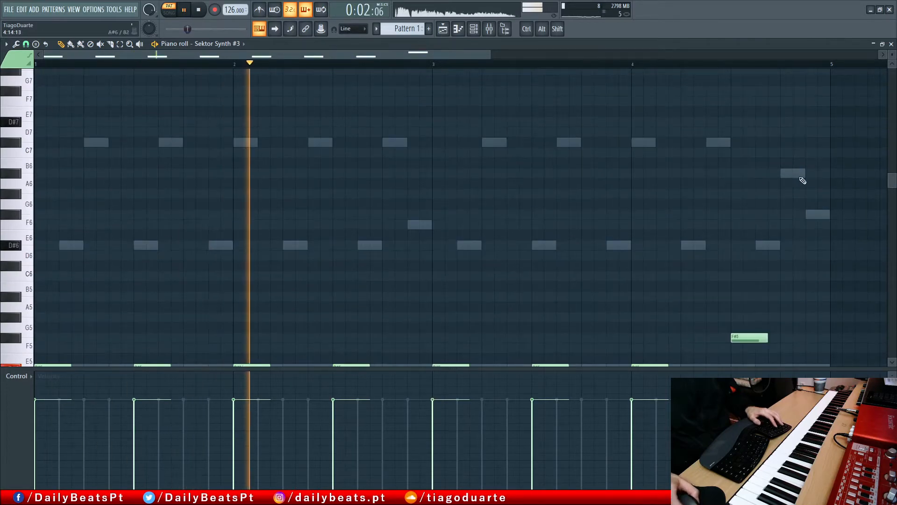
scroll(785, 168, "down", 1)
left_click(783, 266)
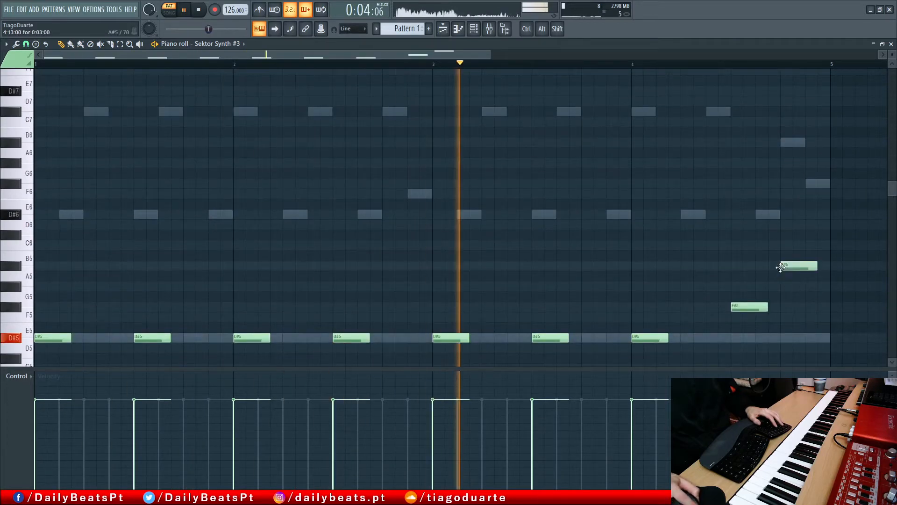
left_click_drag(814, 269, 816, 307)
left_click(813, 286)
right_click(754, 307)
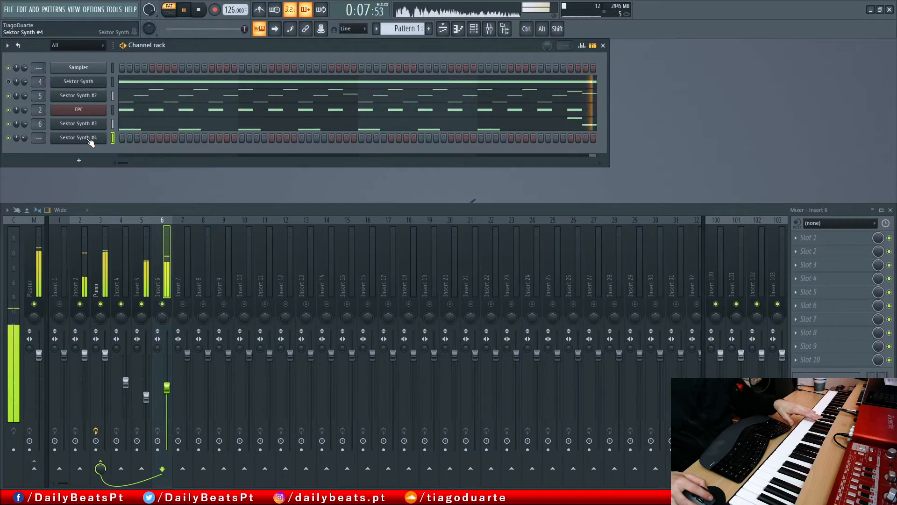
Draw one D#5 note spanning all four bars in Sektor Synth #4's piano roll and close the piano roll
right_click(91, 143)
left_click(126, 139)
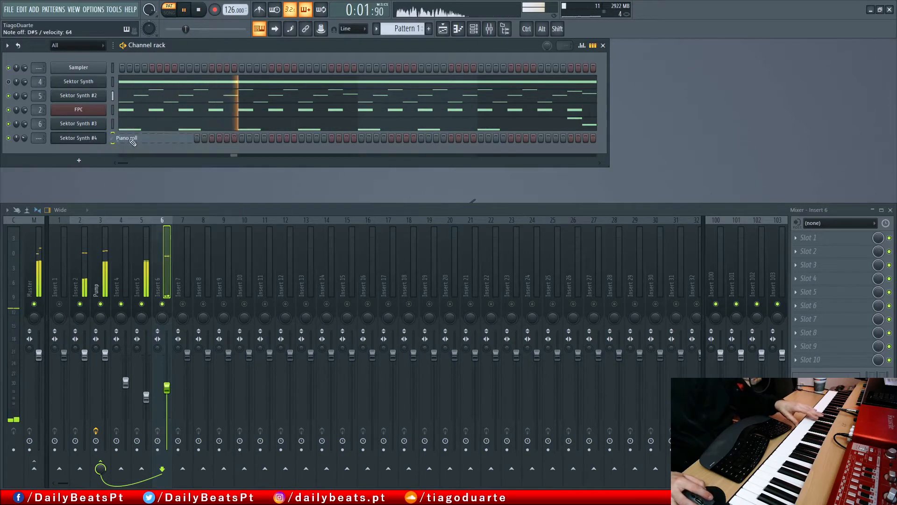
left_click(53, 338)
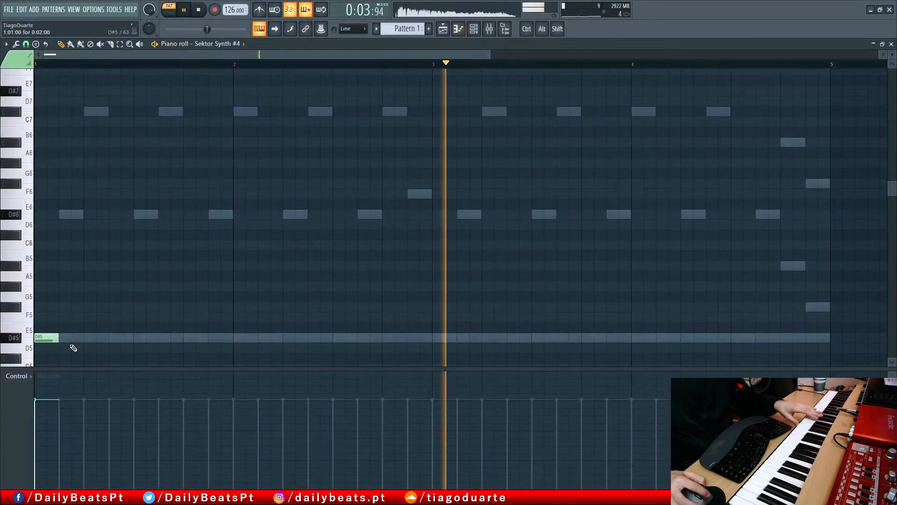
left_click_drag(60, 338, 811, 363)
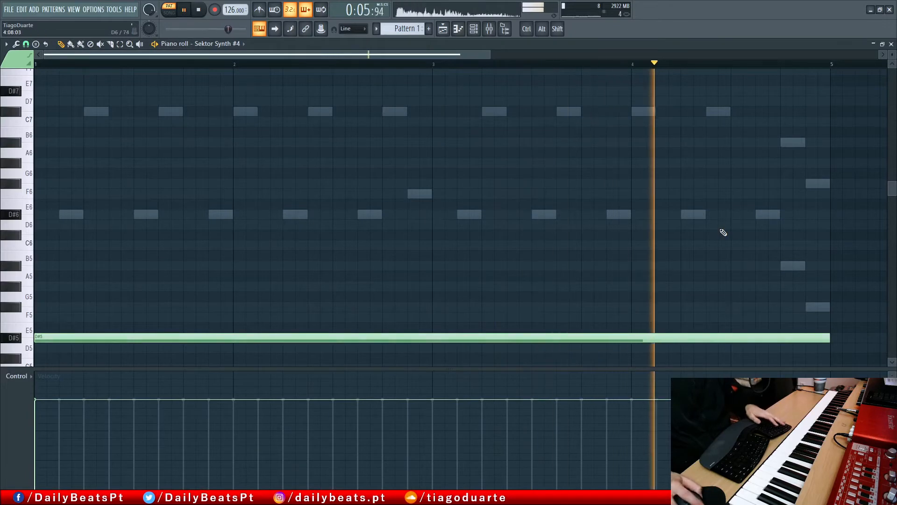
key("F7")
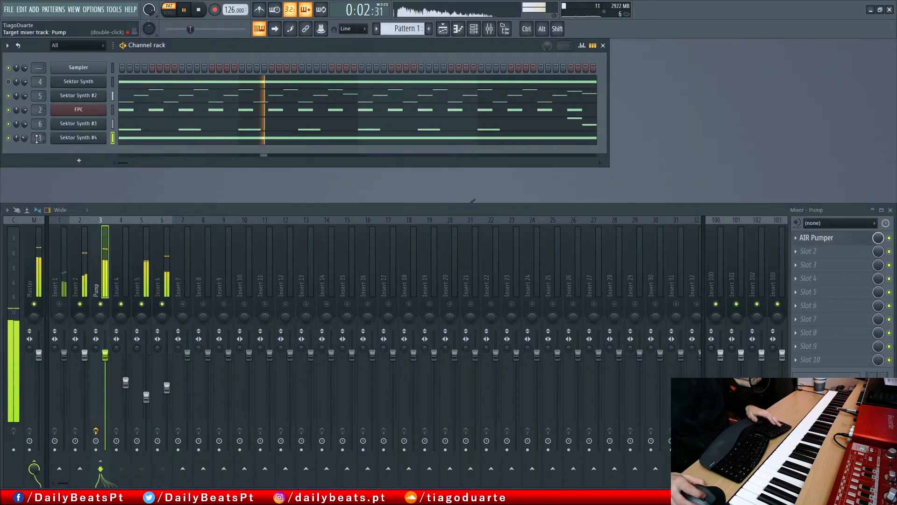
Route Sektor Synth #4 to mixer track 7
left_click(179, 281)
key("ctrl+l")
Record a four-bar percussion pattern for FPC #2 and stop the recording
key("space")
key("space")
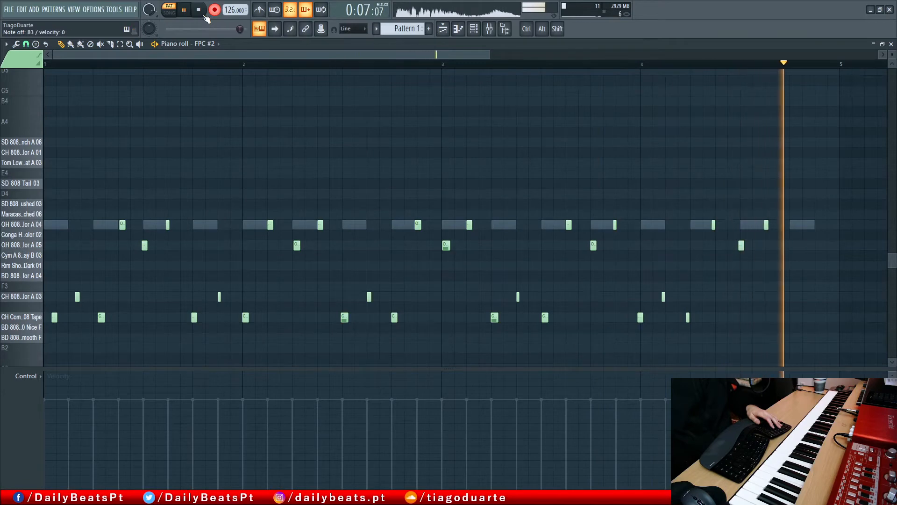
left_click(199, 10)
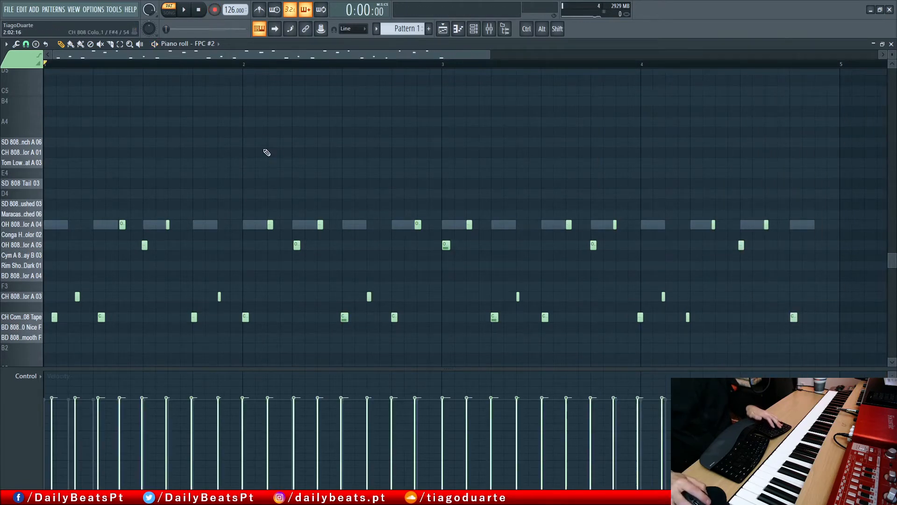
Quantize the recorded FPC #2 hits during playback and move the first CH Combo hit to the start of bar 1
key("space")
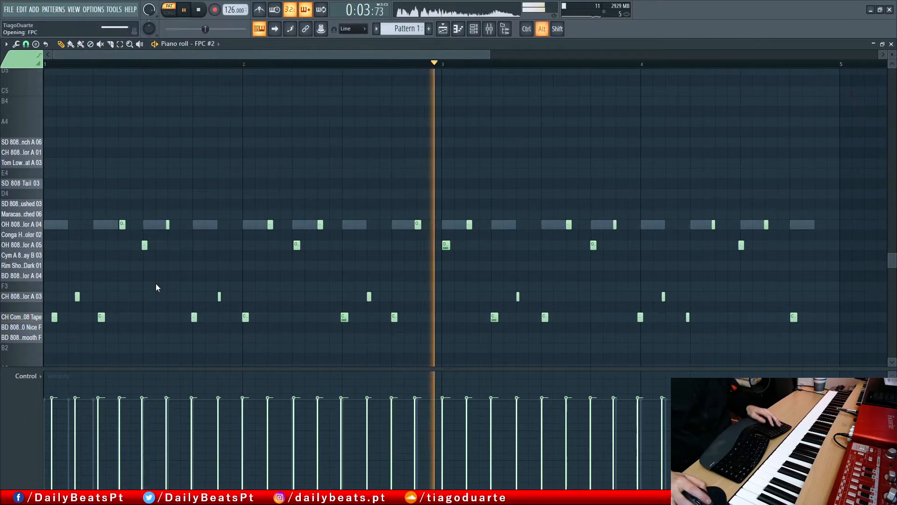
key("alt+q")
left_click(715, 291)
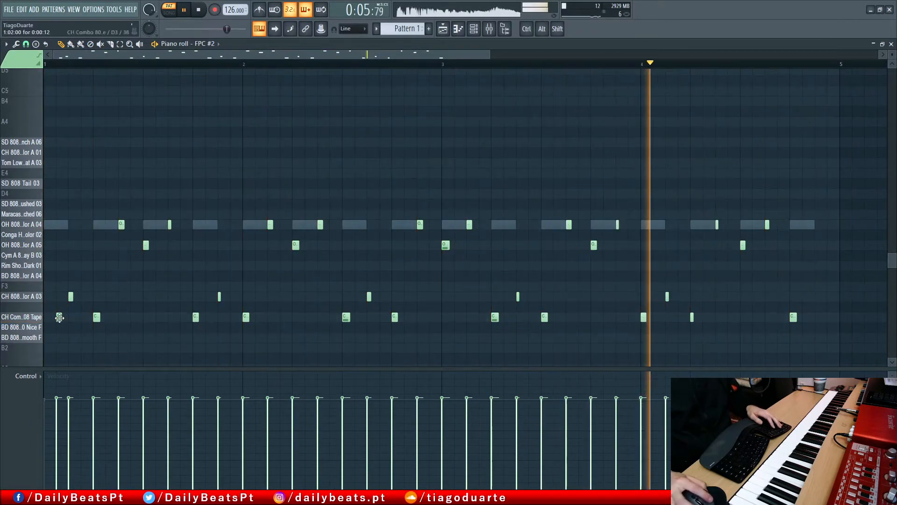
left_click_drag(59, 317, 47, 318)
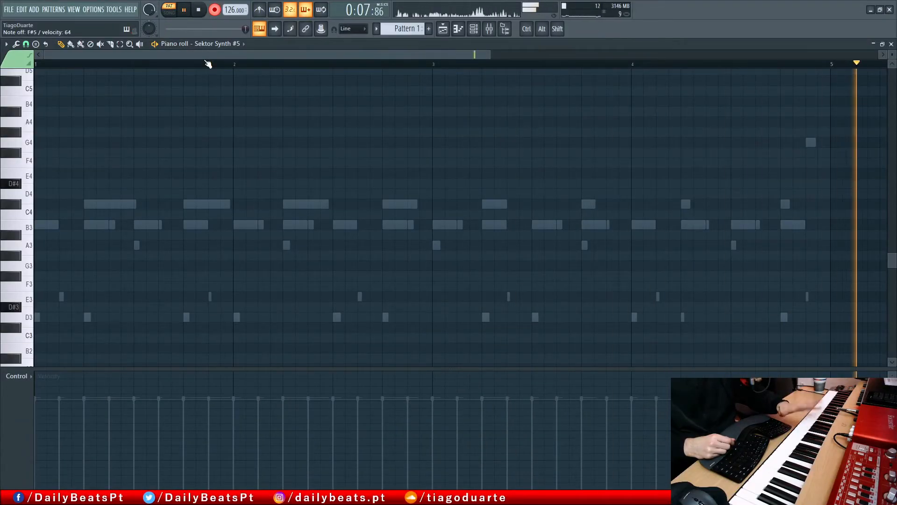
Finish recording the Sektor Synth #5 melody, and quantize its notes and play them back
key("space")
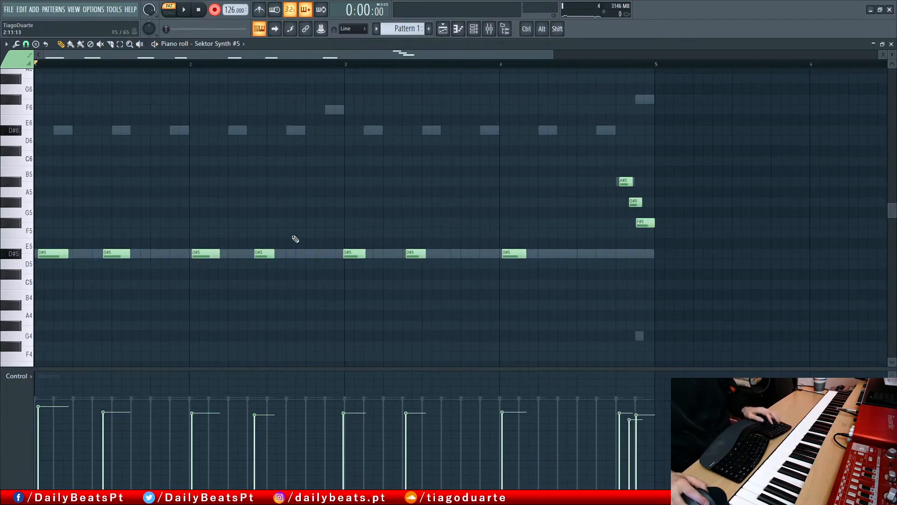
key("alt+q")
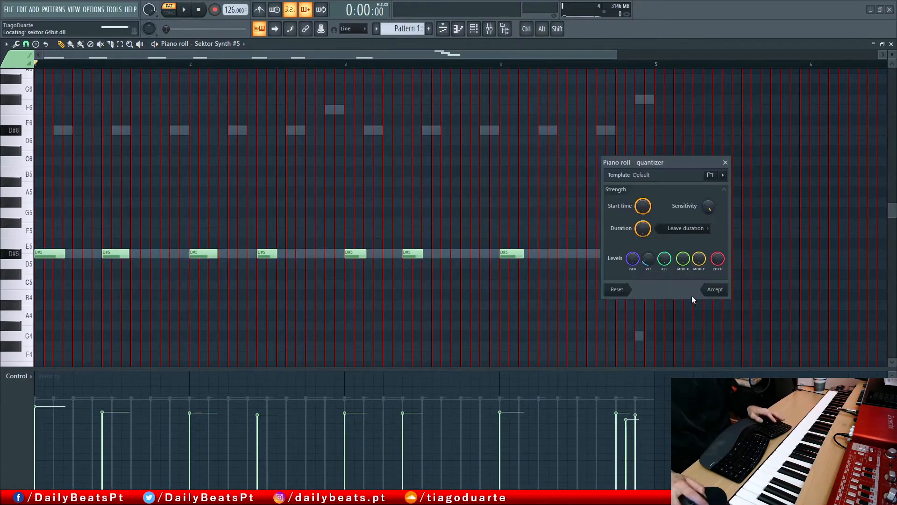
key("Return")
key("space")
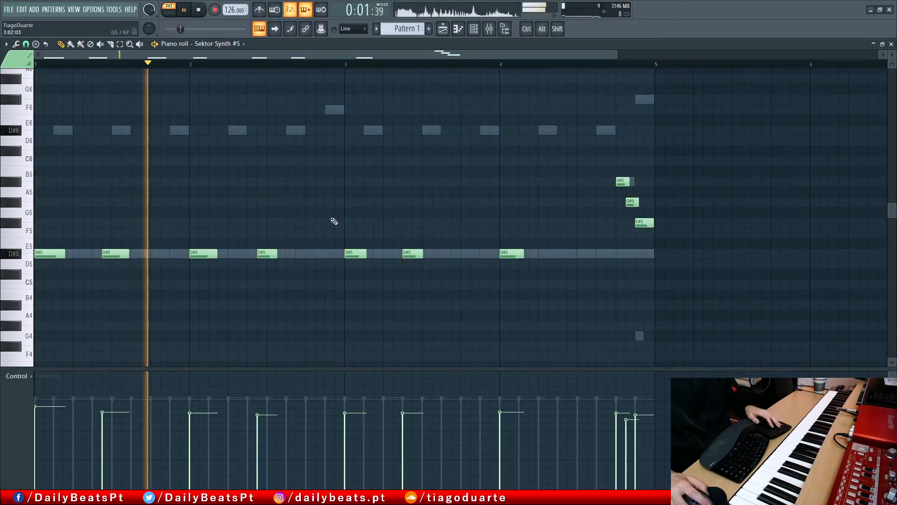
key("space")
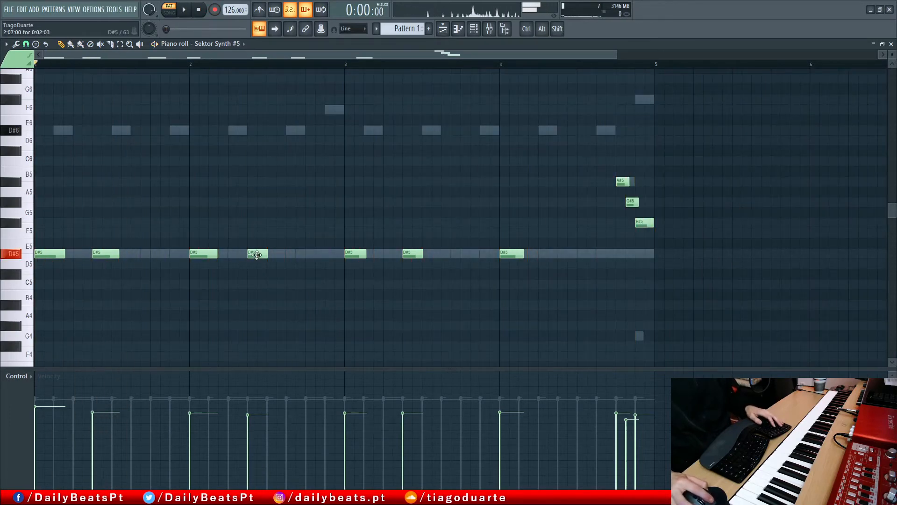
Play back the quantized Sektor Synth #5 melody and examine its D#5 notes and the closing run at the end of bar 4
key("space")
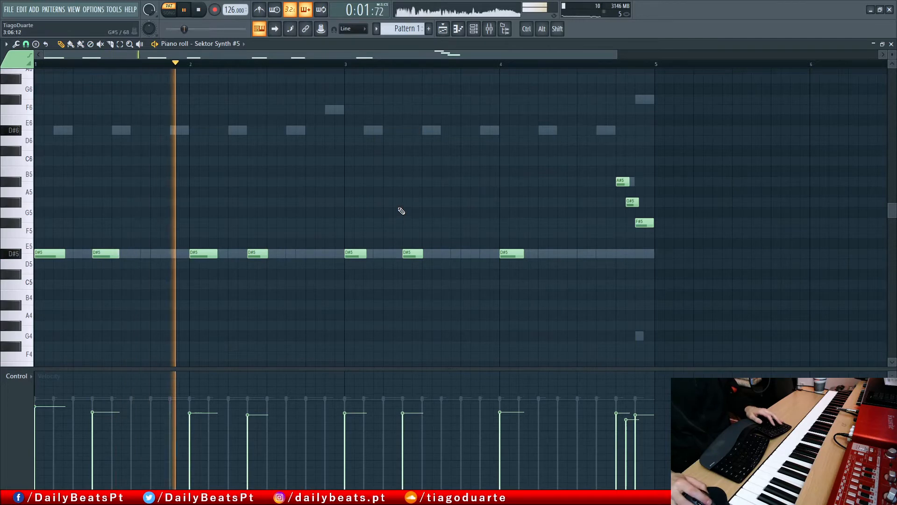
scroll(395, 211, "up", 1)
scroll(655, 230, "up", 3, "ctrl")
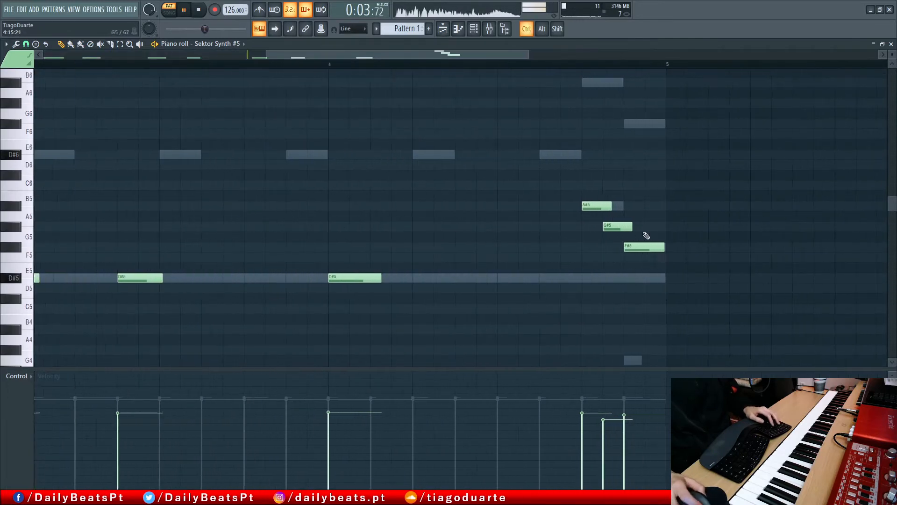
scroll(646, 235, "down", 3, "ctrl")
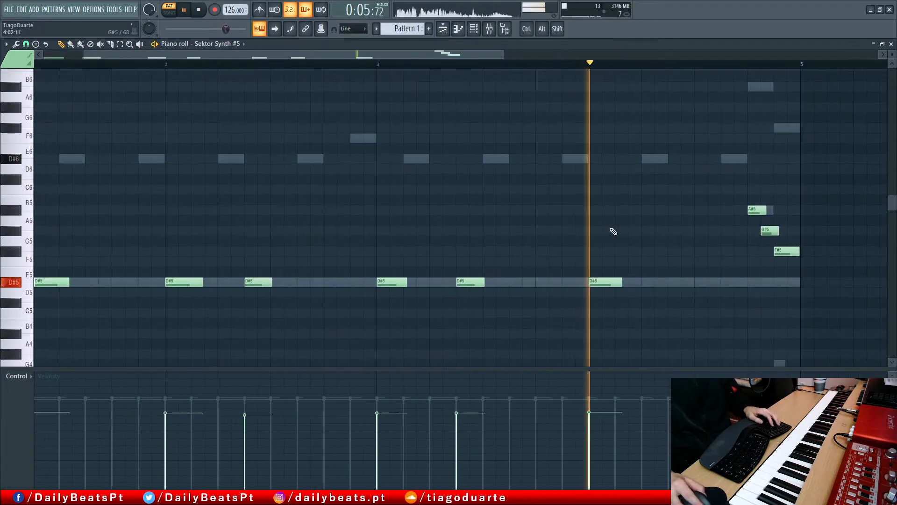
left_click_drag(513, 226, 593, 218)
scroll(569, 226, "down", 2, "ctrl")
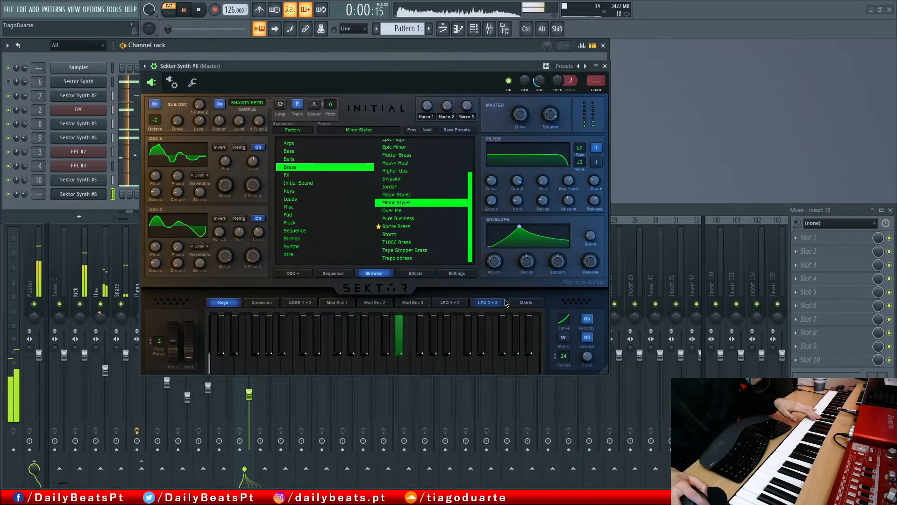
Add a D#5 note filling bar 1 to the Sektor Synth #6 piano roll
left_click_drag(376, 69, 520, 246)
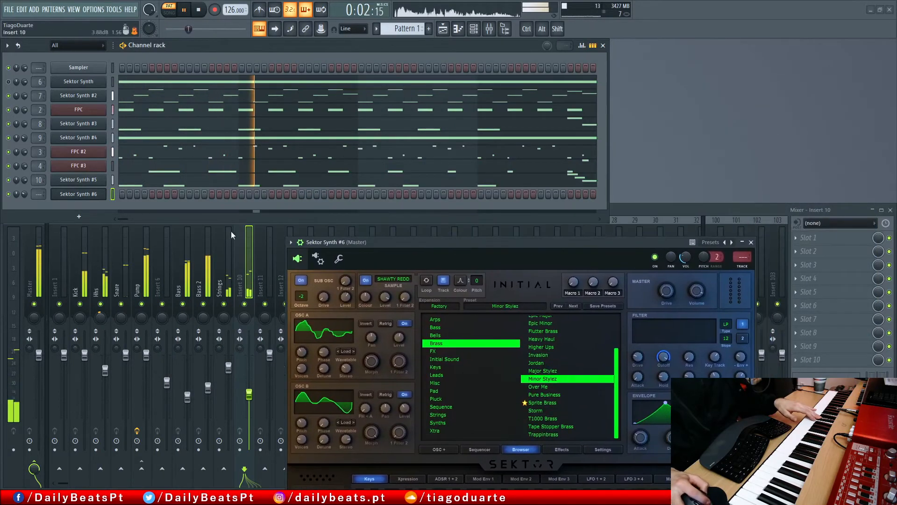
right_click(77, 191)
left_click(123, 191)
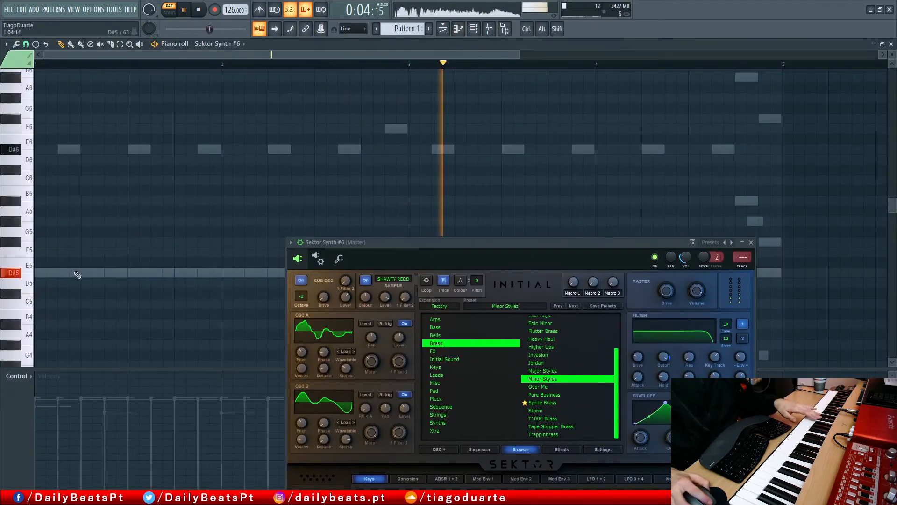
left_click(41, 273)
left_click_drag(45, 275, 220, 275)
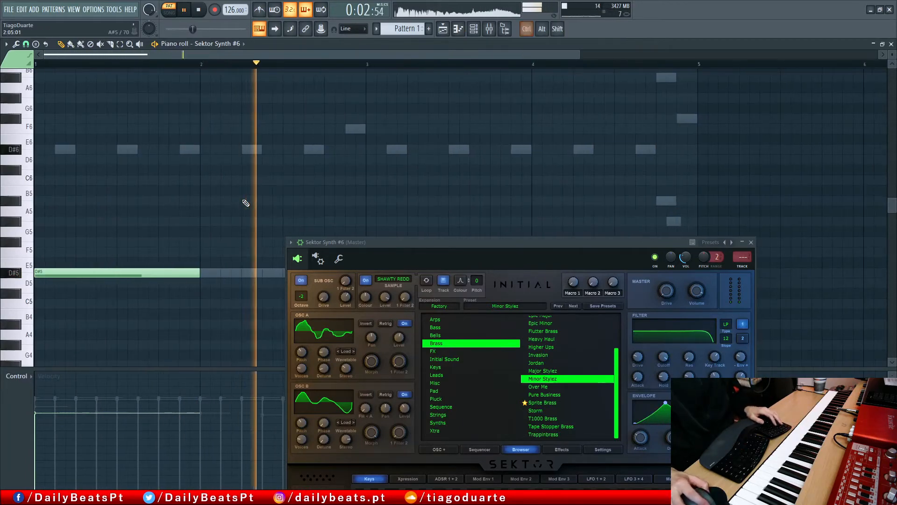
Extend the Sektor Synth #6 D#5 note across bars 1–2, duplicate it over bars 3–4, and close the piano roll
scroll(243, 201, "down", 5)
left_click_drag(201, 150, 365, 152)
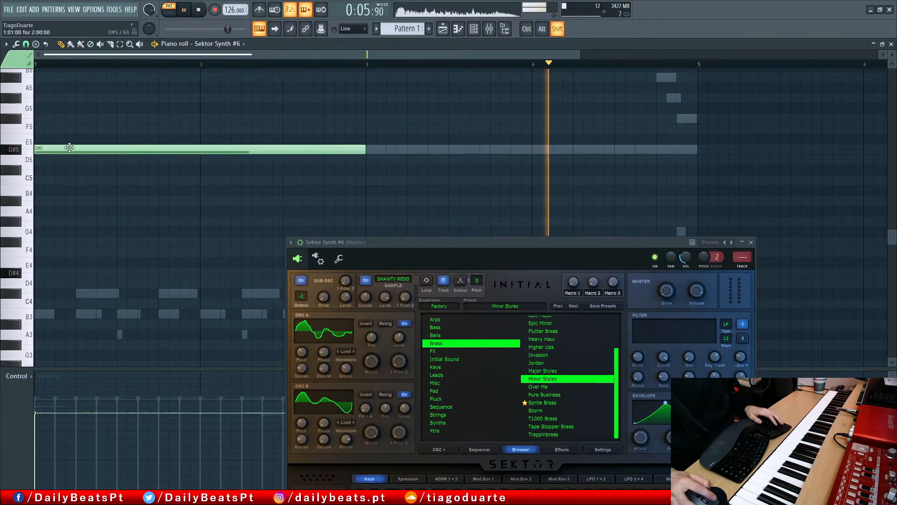
left_click(392, 148)
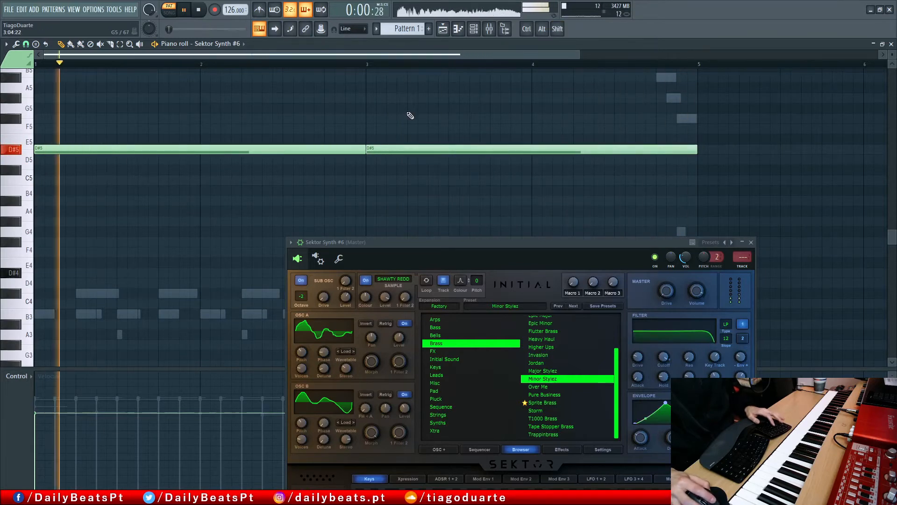
key("Escape")
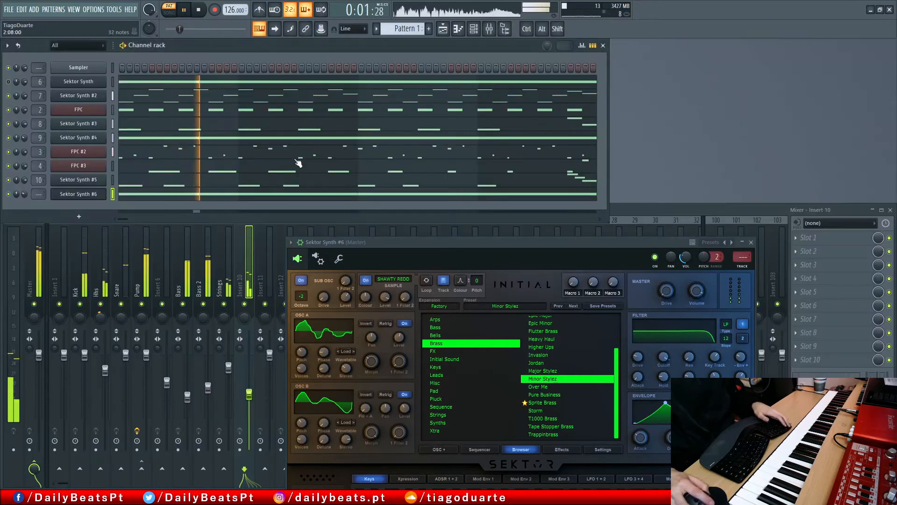
Close the Sektor Synth #6 window, route the channel to mixer track 11, and lower that track's fader slightly
left_click(752, 241)
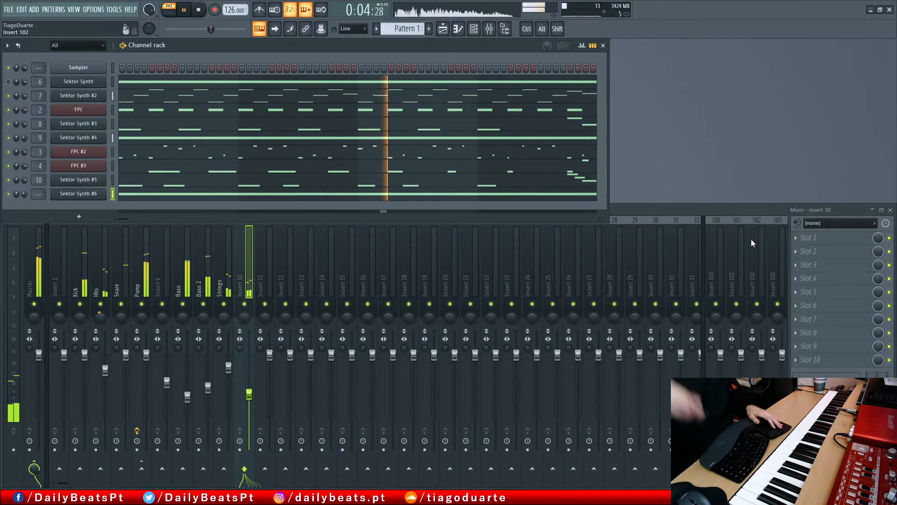
scroll(39, 193, "up", 11)
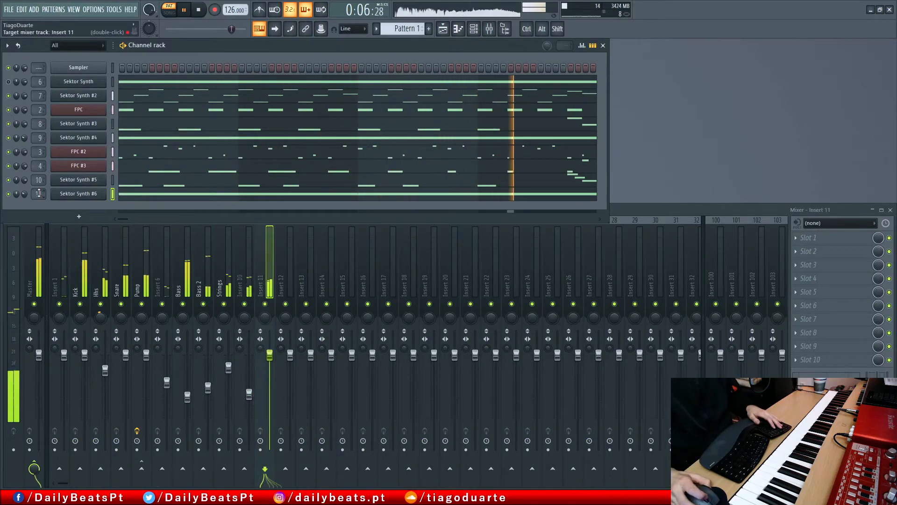
left_click_drag(270, 354, 270, 367)
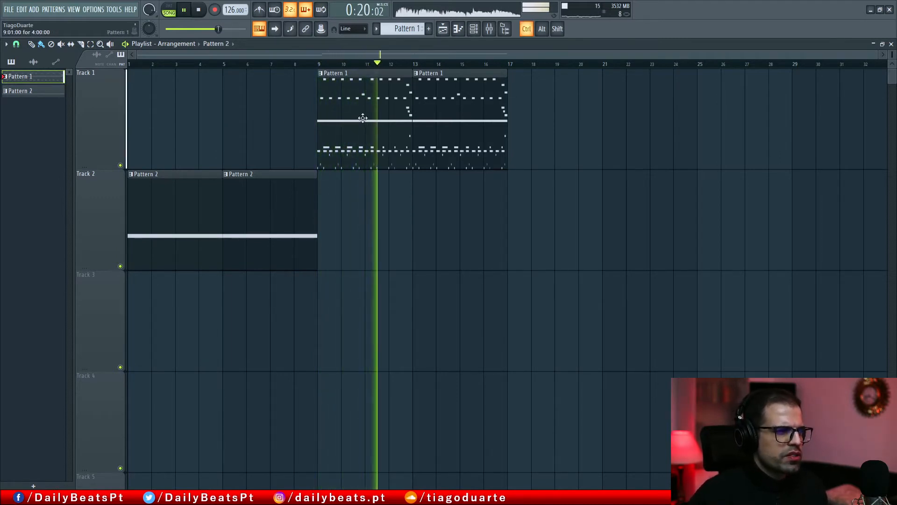
Loop playlist playback from bar 9 to bar 17 over the two Pattern 1 clips
left_click_drag(578, 110, 141, 234)
right_click(467, 315)
right_click(490, 317)
left_click_drag(509, 65, 318, 65)
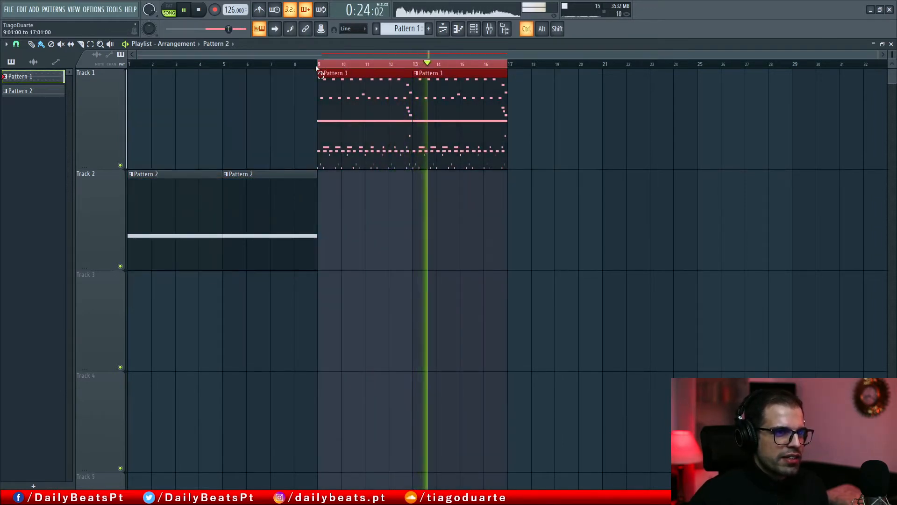
right_click(460, 294)
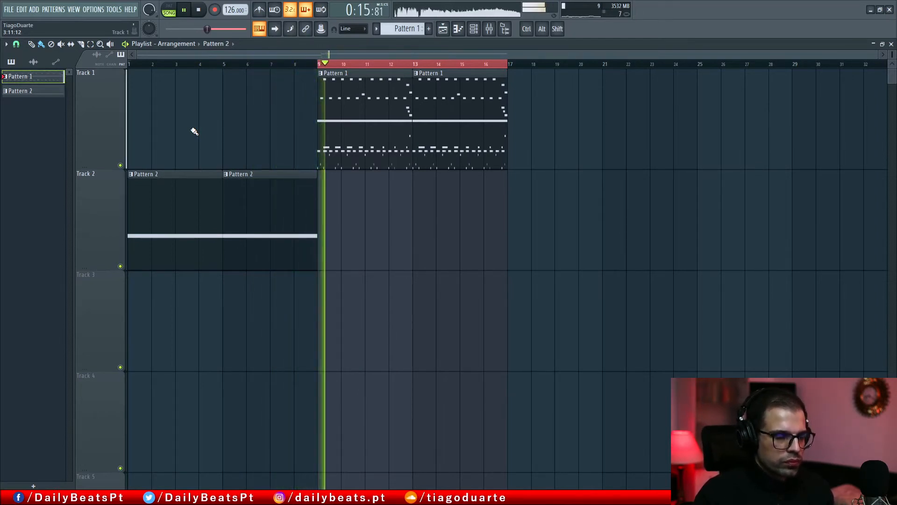
scroll(280, 140, "up", 5, "ctrl")
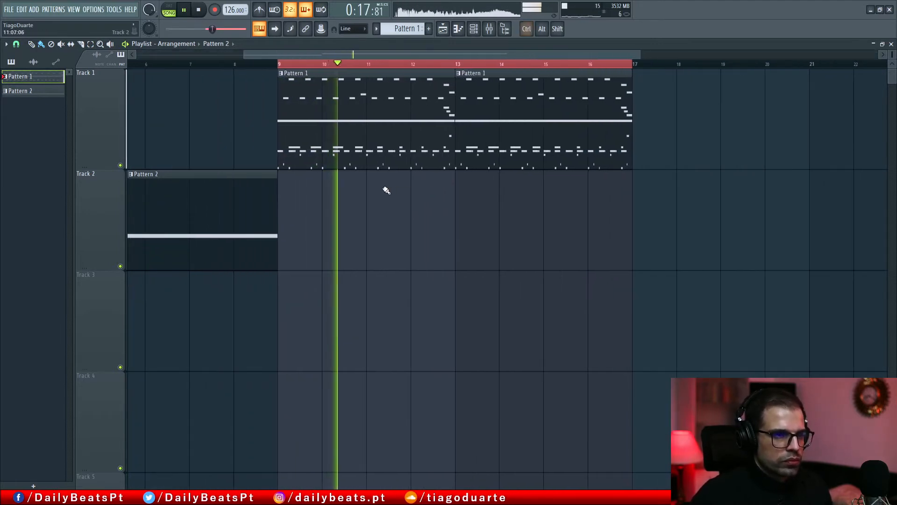
scroll(379, 192, "down", 2, "ctrl")
left_click_drag(395, 203, 380, 206)
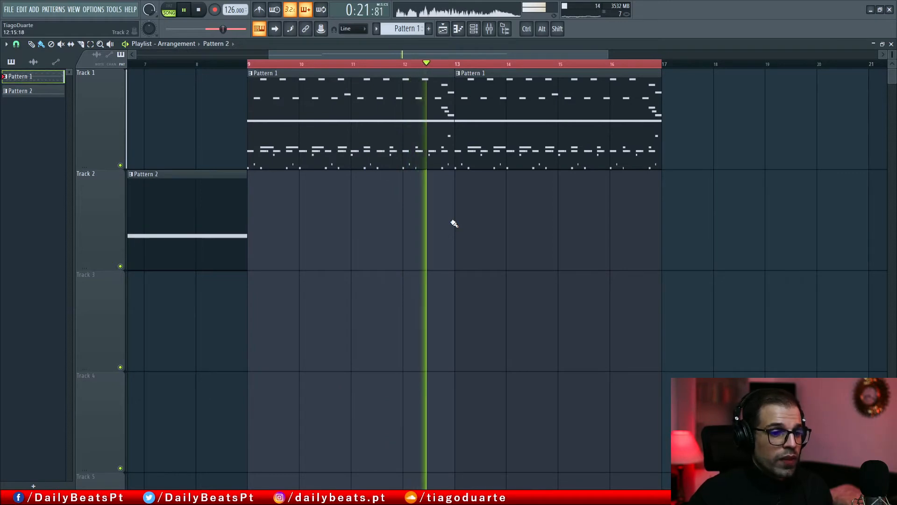
Review the Pattern 1 channels and mixer tracks during playback, and play the arrangement from its start in the playlist
key("F5")
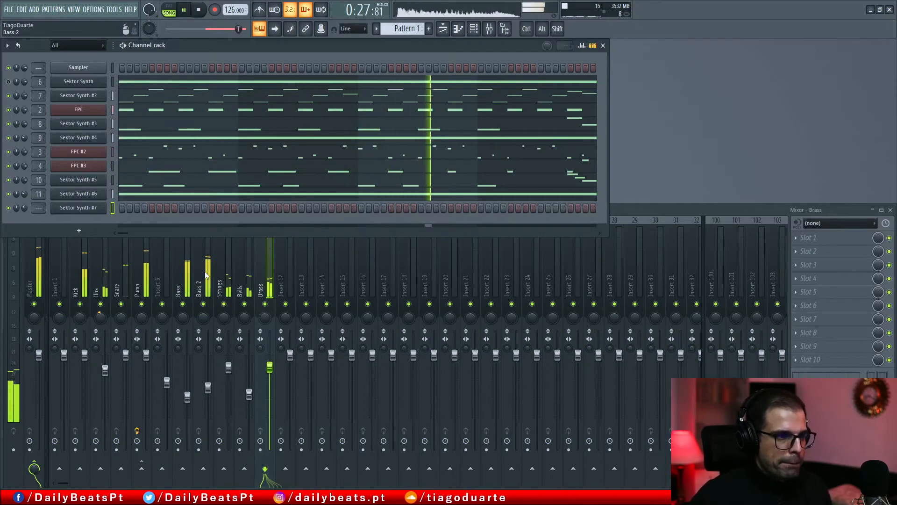
left_click(268, 275)
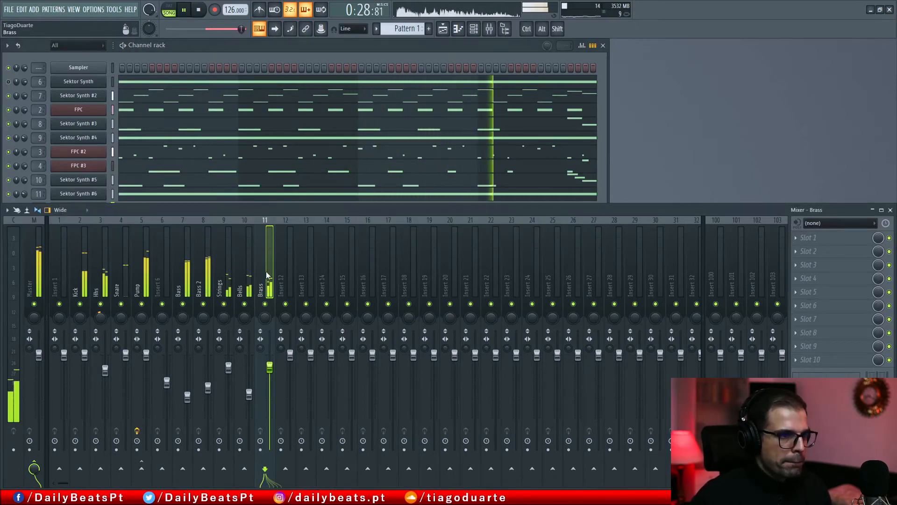
left_click(287, 51)
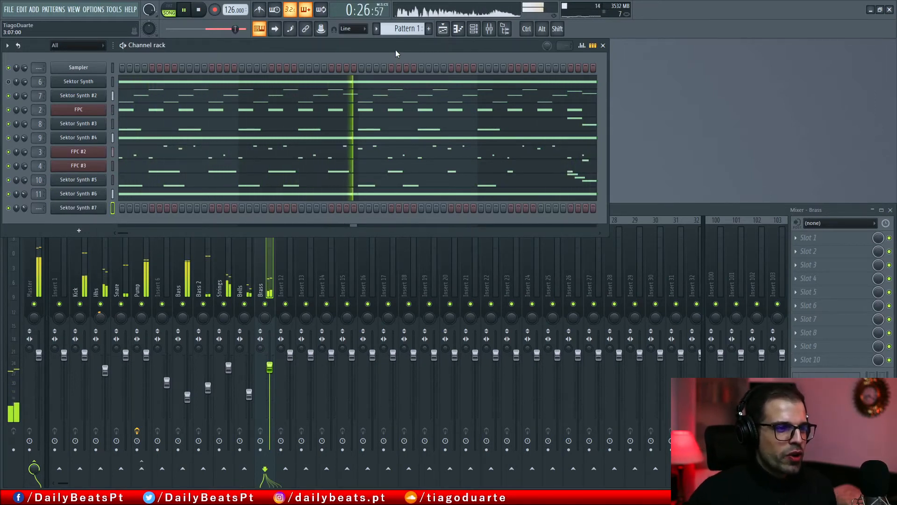
left_click(442, 29)
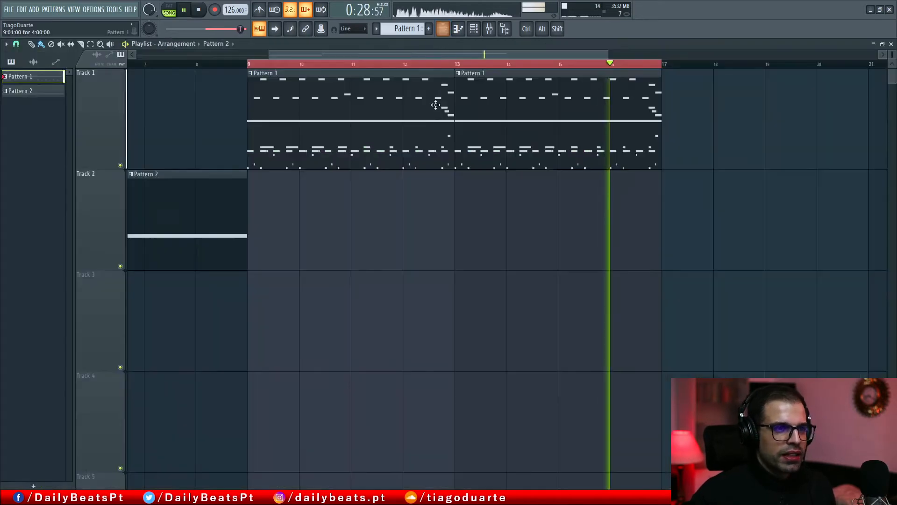
scroll(357, 140, "down", 2)
key("space")
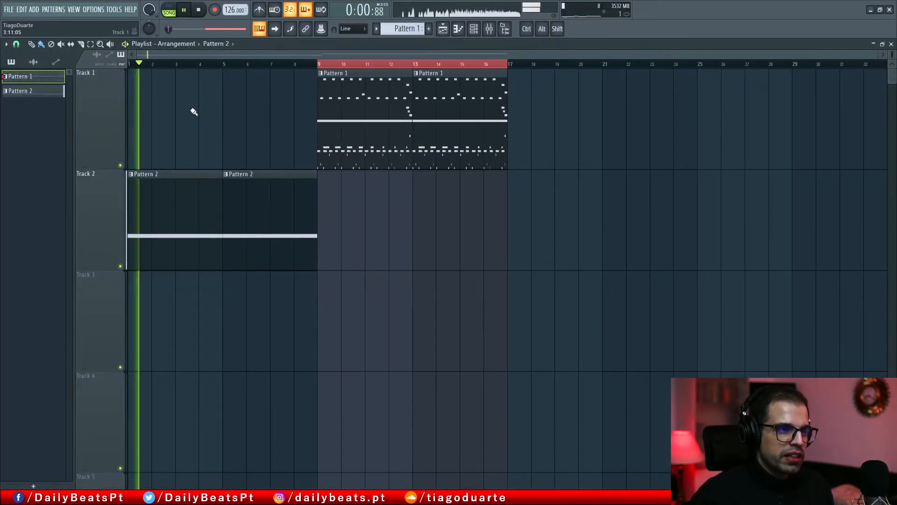
left_click(344, 64, "ctrl")
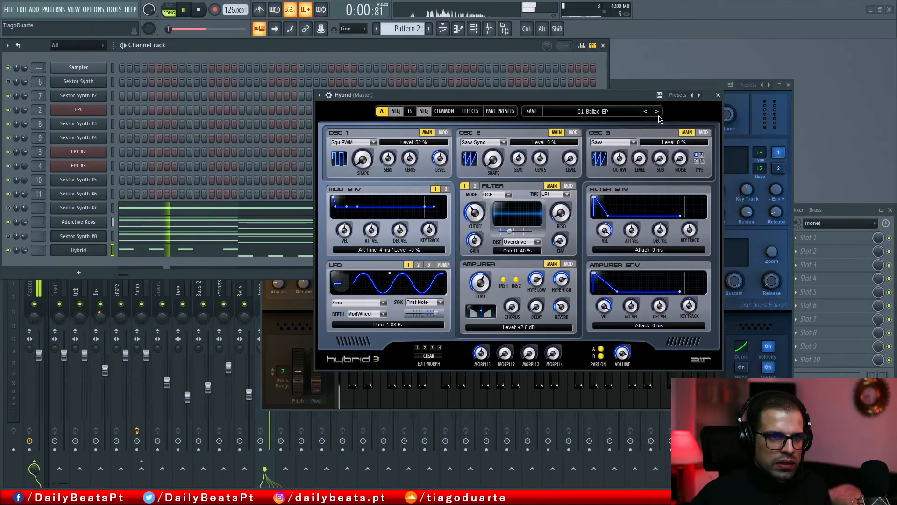
Step through the Hybrid presets during playback, choose 04 70s Stage Tremolo, and close the Hybrid window
key("space")
left_click(656, 112)
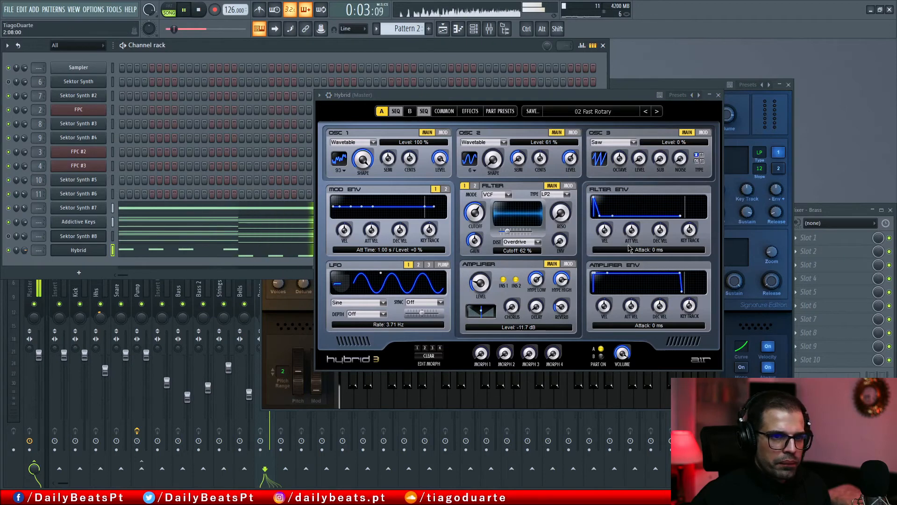
left_click(656, 112)
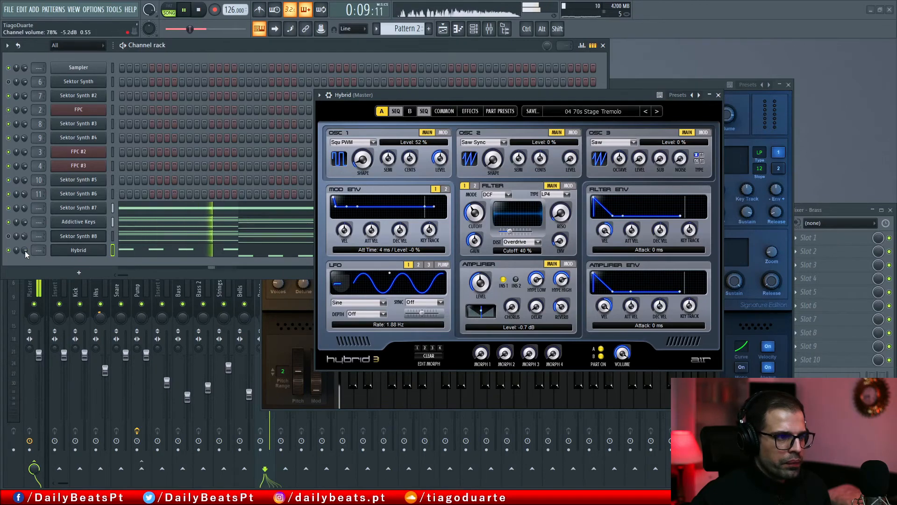
left_click(718, 96)
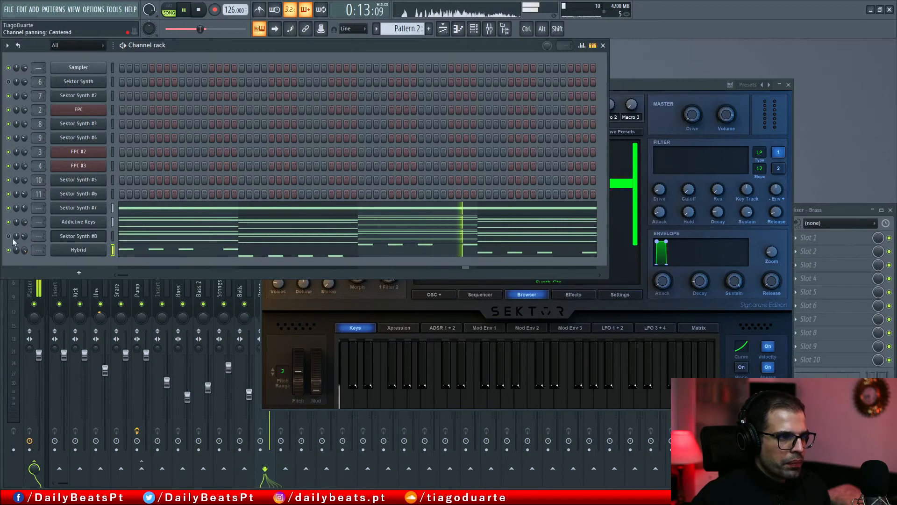
Route Sektor Synth #7, Addictive Keys, Sektor Synth #8 and Hybrid to mixer tracks 12–15
left_click(791, 84)
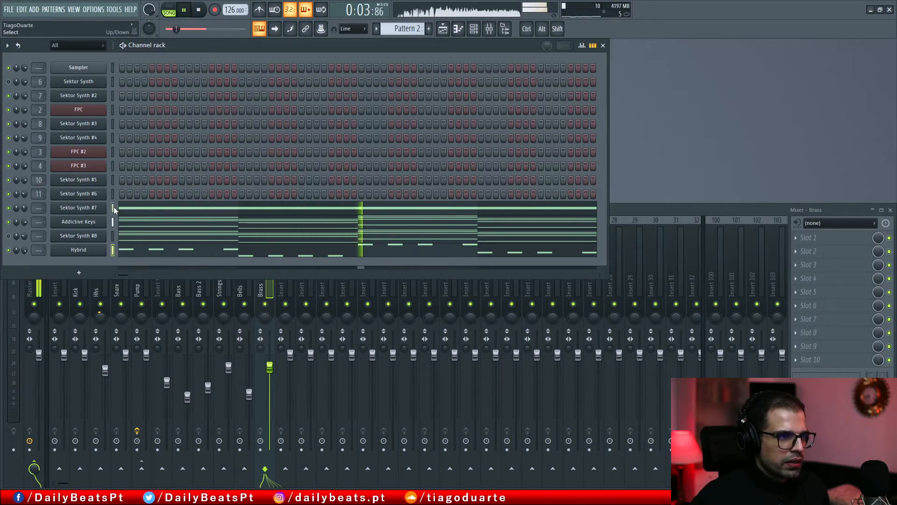
left_click(630, 216)
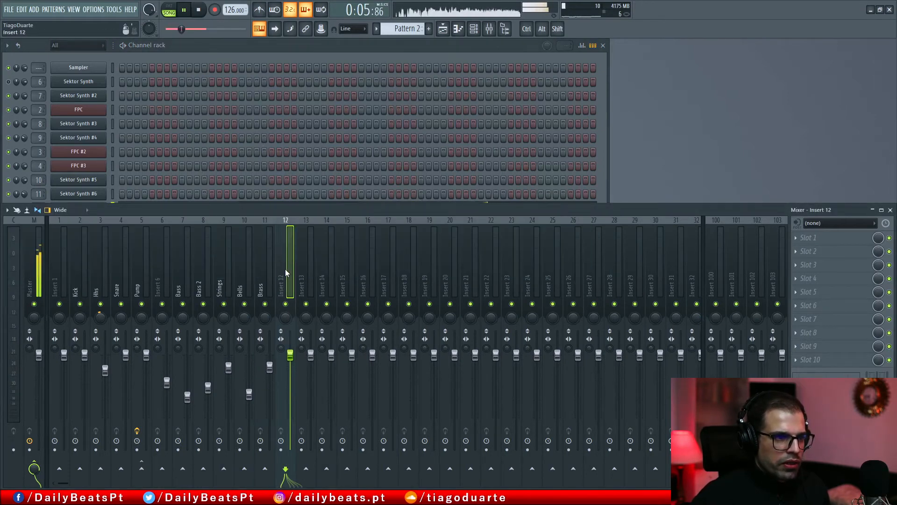
key("ctrl+l")
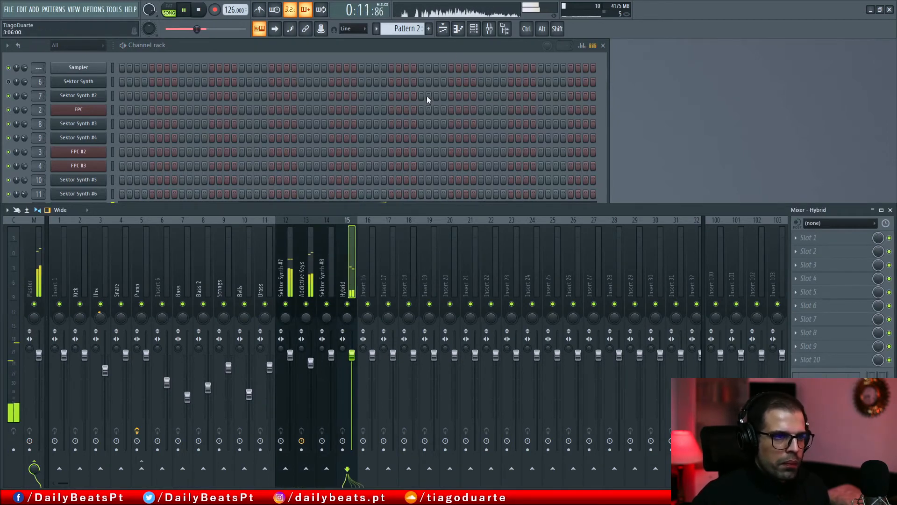
Return to the playlist and loop the Pattern 1 section from bar 9 to bar 17 again for listening
left_click(444, 29)
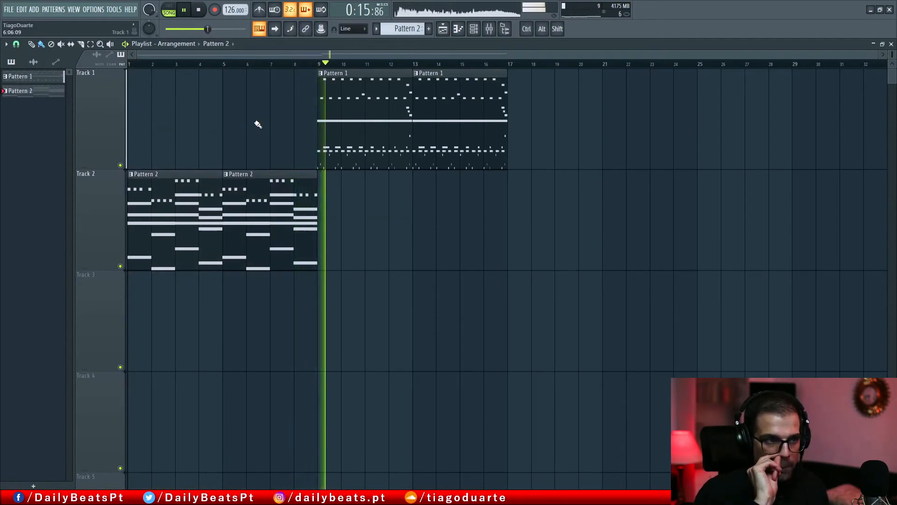
left_click_drag(356, 70, 538, 270)
left_click(395, 262)
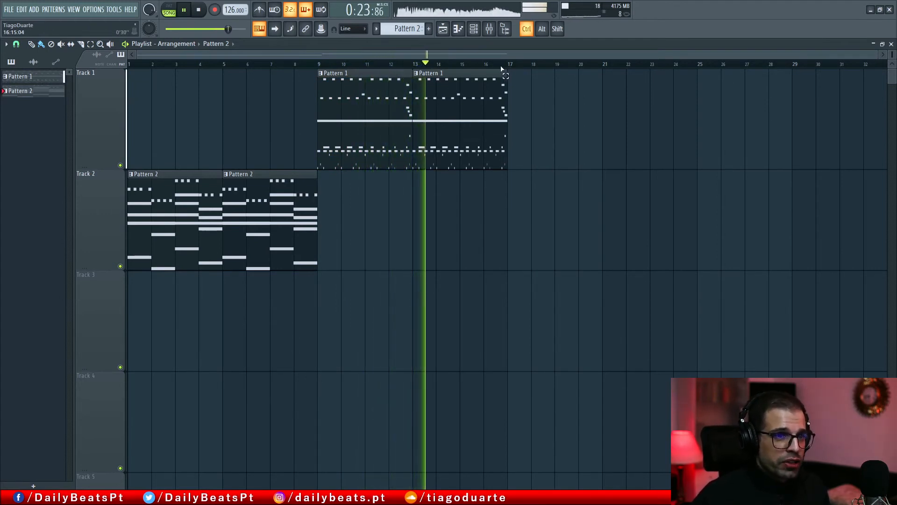
left_click_drag(500, 65, 328, 76)
scroll(342, 110, "up", 3)
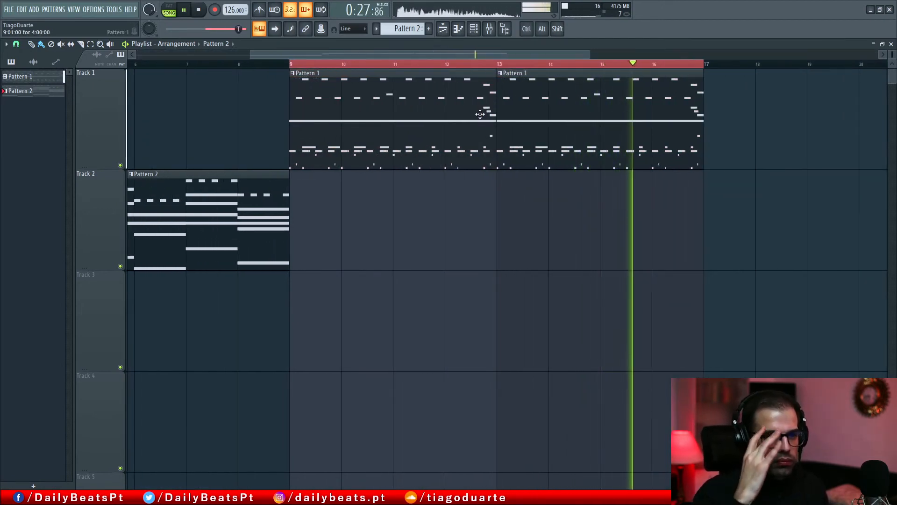
scroll(467, 121, "down", 3)
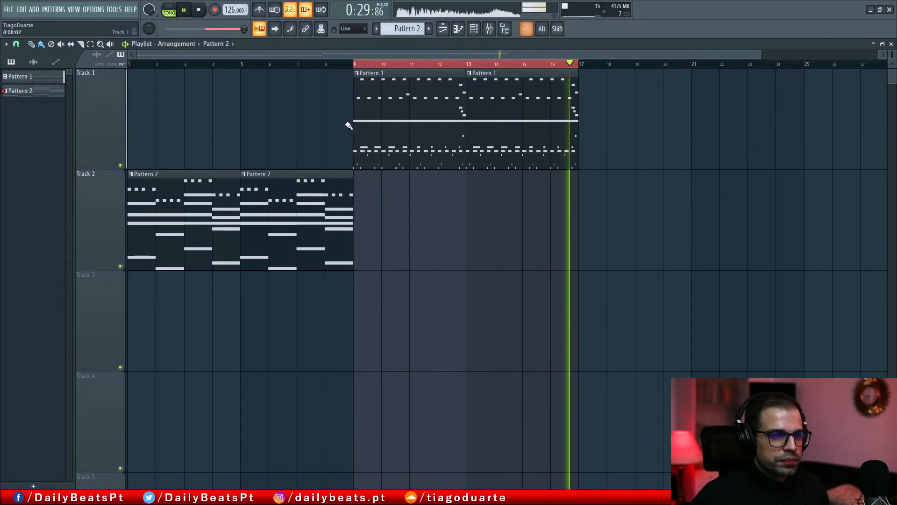
Stop playback and make a time selection from bar 1 to bar 3 at the beginning of the arrangement
scroll(425, 137, "up", 3)
scroll(378, 150, "left", 5)
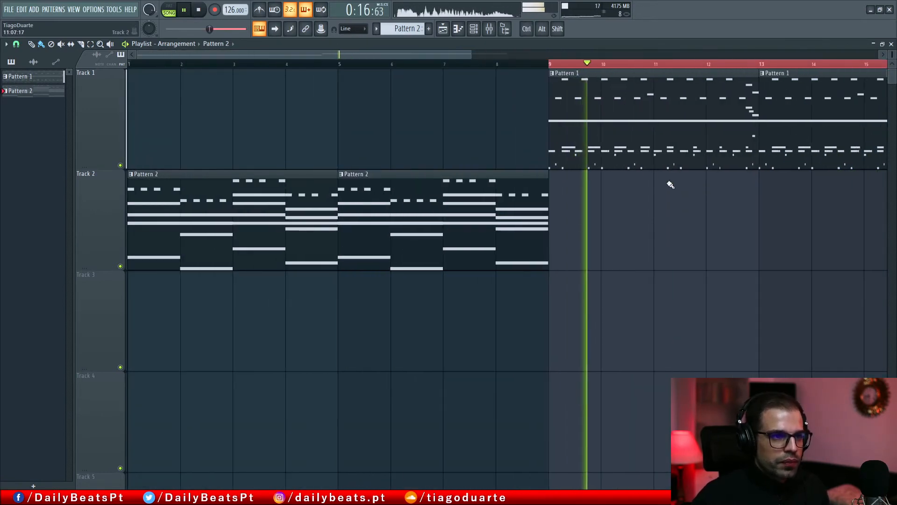
key("space")
left_click_drag(196, 65, 161, 67)
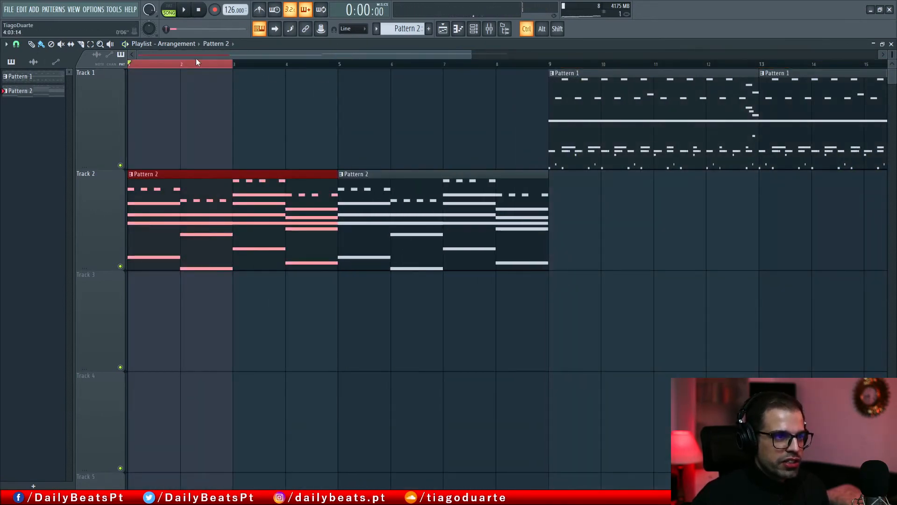
Replace the short time selection with one from bar 1 to bar 9 over the Pattern 2 clips and audition it
left_click(197, 59, "ctrl")
left_click(203, 65, "ctrl")
right_click(228, 97, "ctrl")
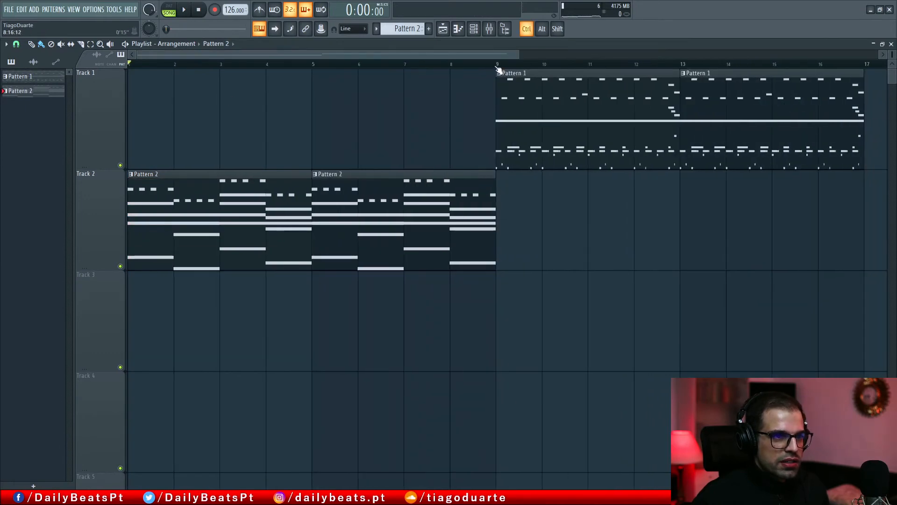
left_click_drag(497, 67, 129, 66)
left_click(317, 128)
key("space")
key("space")
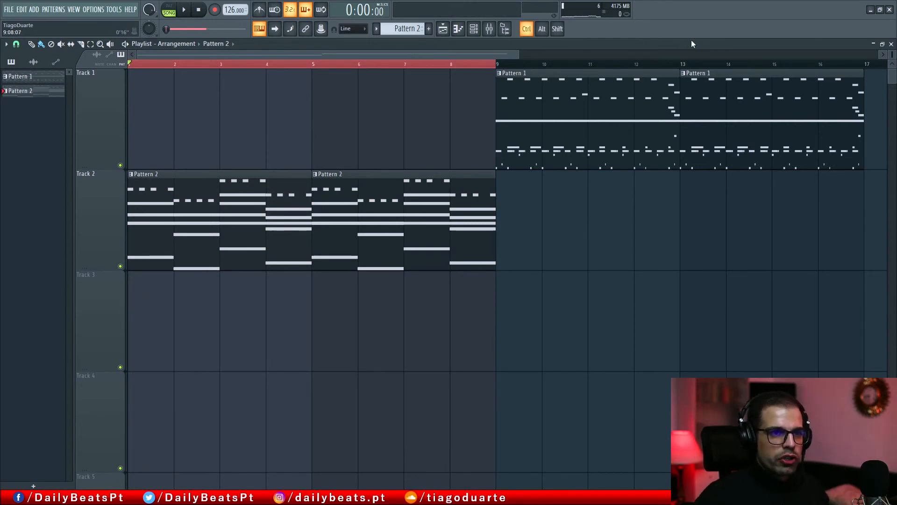
Set the time selection from bar 9 to bar 17 over the Pattern 1 clips, play it, and stop playback
left_click_drag(862, 69, 497, 66)
left_click(648, 262)
key("space")
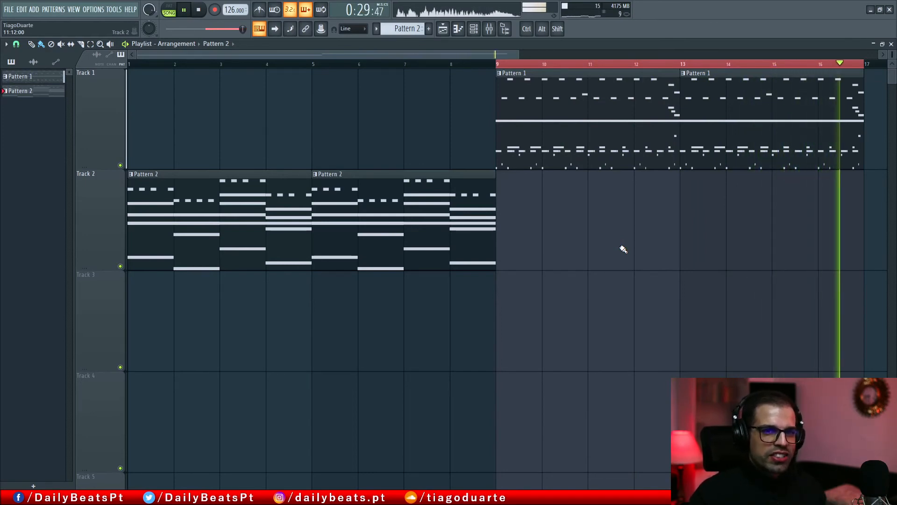
key("space")
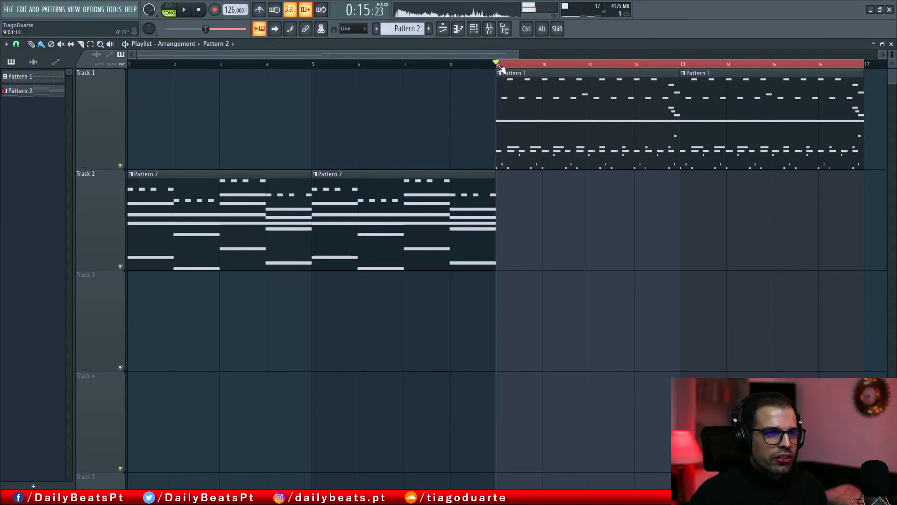
Loop playback of the Pattern 2 intro from bar 1 to bar 9 and hide the playlist to reveal the mixer
left_click_drag(497, 65, 129, 64, "ctrl")
left_click(324, 153, "ctrl")
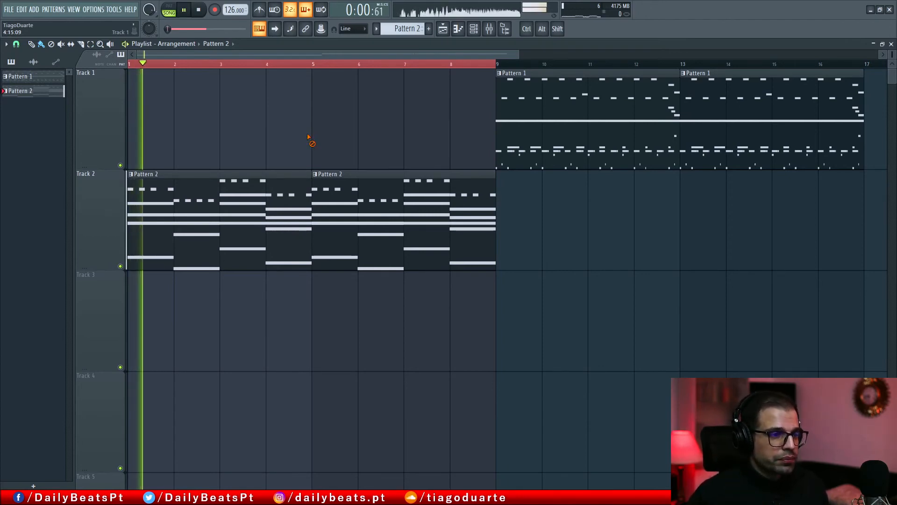
key("F5")
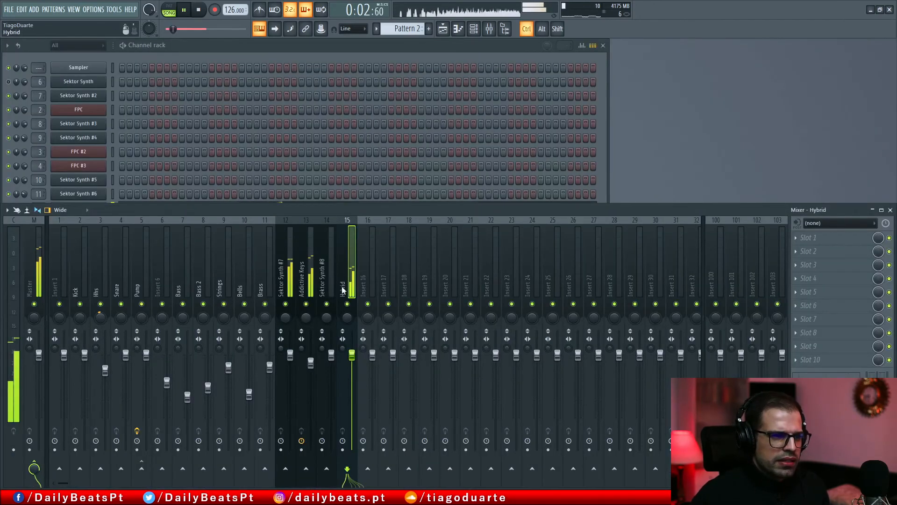